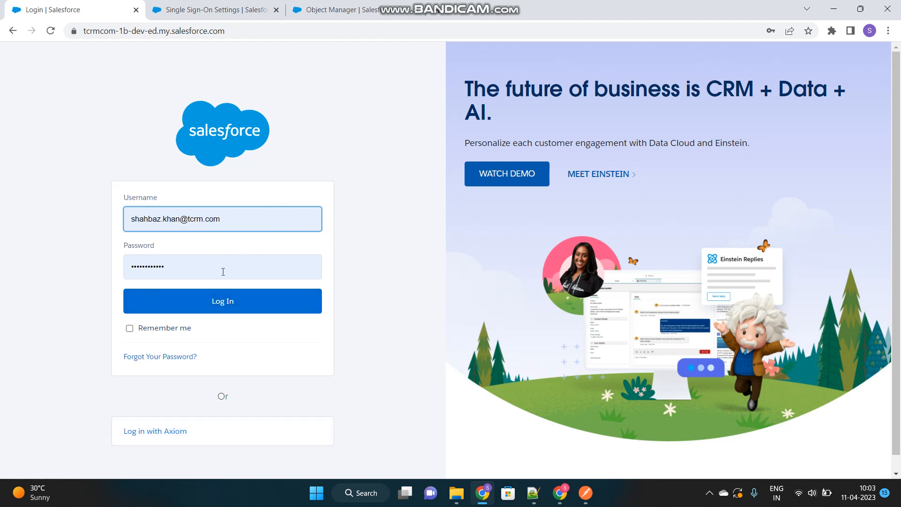
# - Log in to Salesforce with the saved username and password, and log out of the org again
pyautogui.click(226, 303)
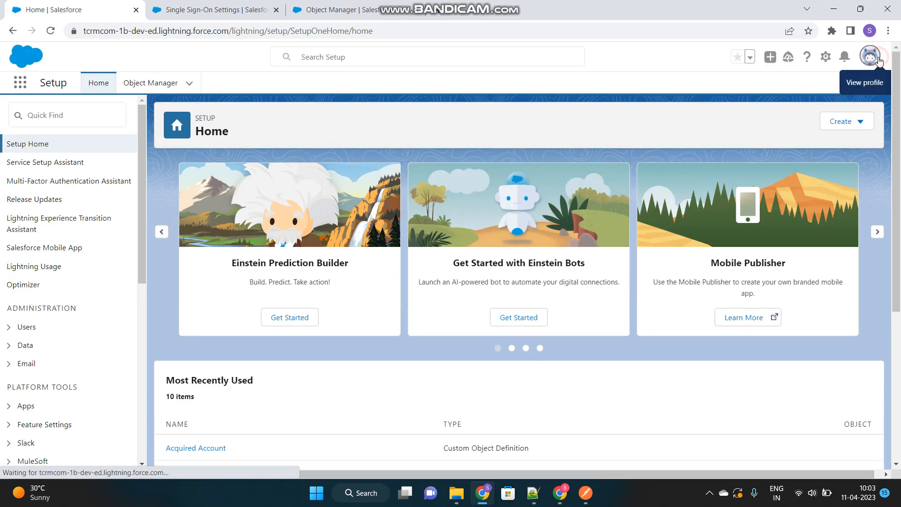
pyautogui.click(871, 58)
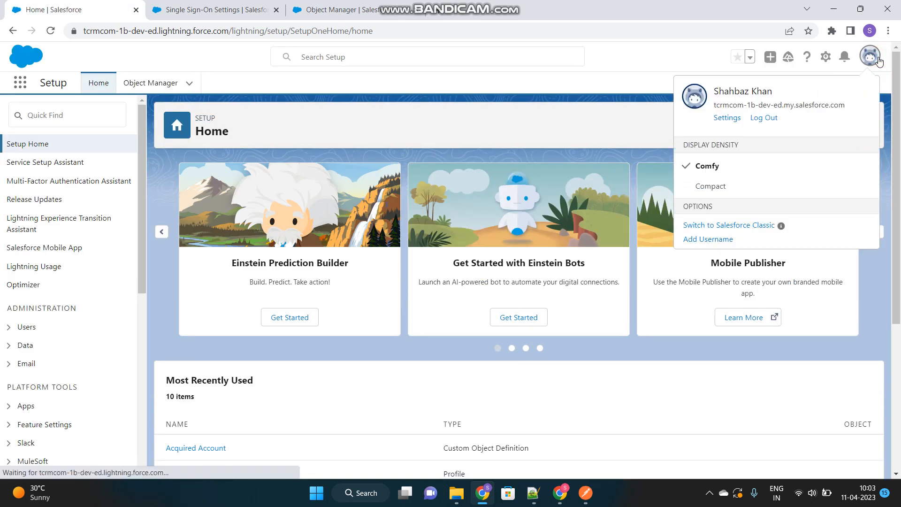
pyautogui.click(764, 119)
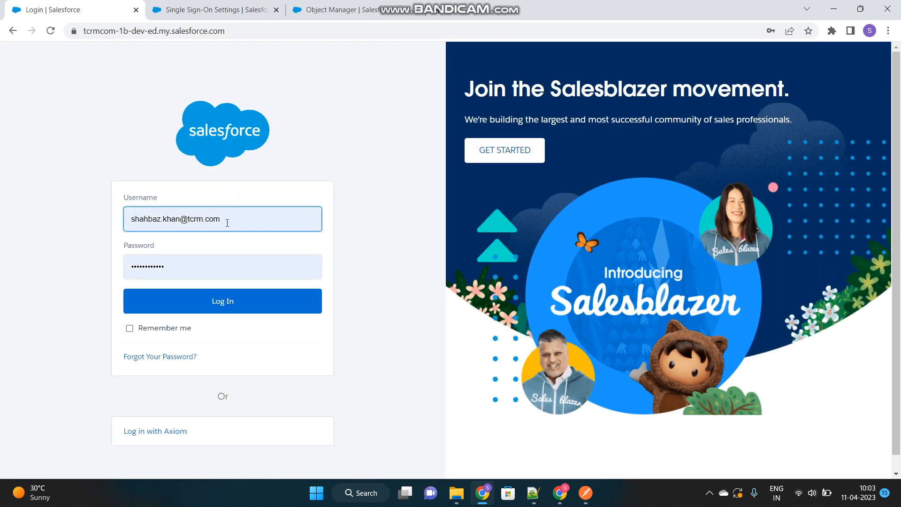
# - Start a login with Axiom and fill in the Salesforce username as the Username OR Federated ID of the SAML request
pyautogui.moveTo(227, 223); pyautogui.dragTo(99, 219)
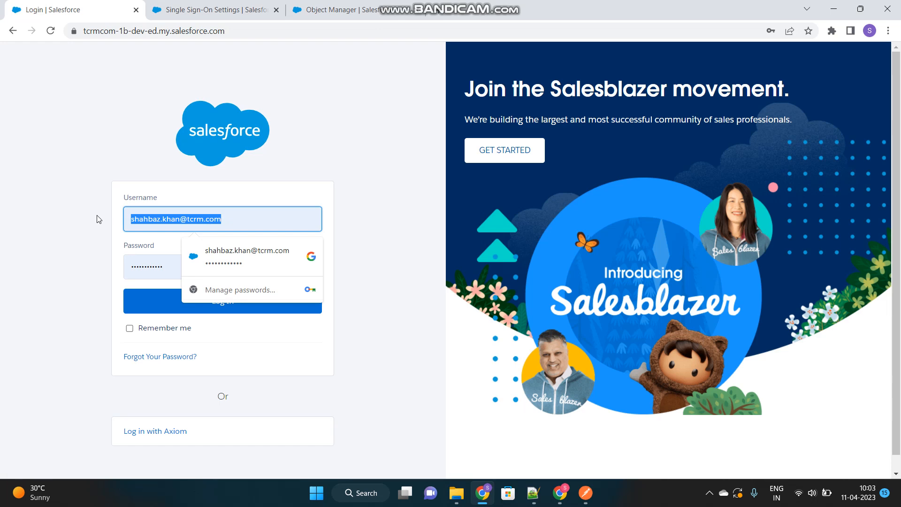
pyautogui.click(169, 429)
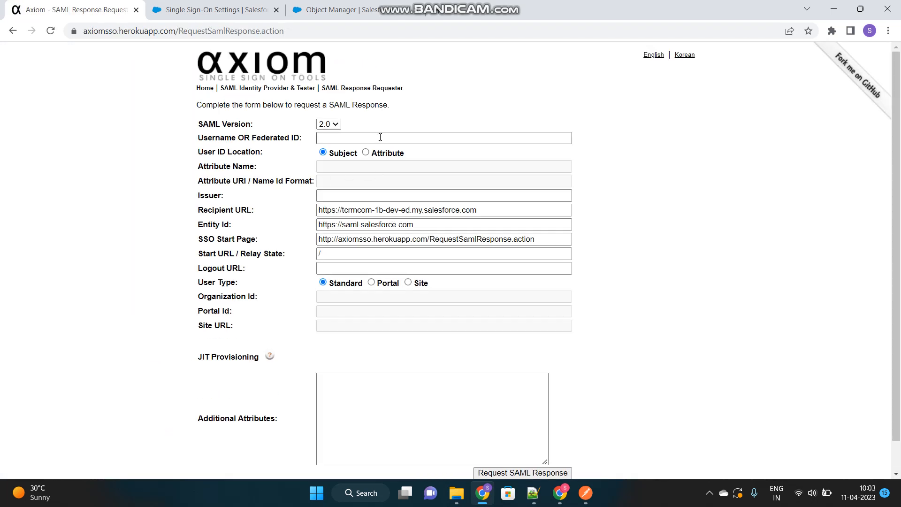
pyautogui.click(380, 137)
pyautogui.press('Down')
pyautogui.press('Return')
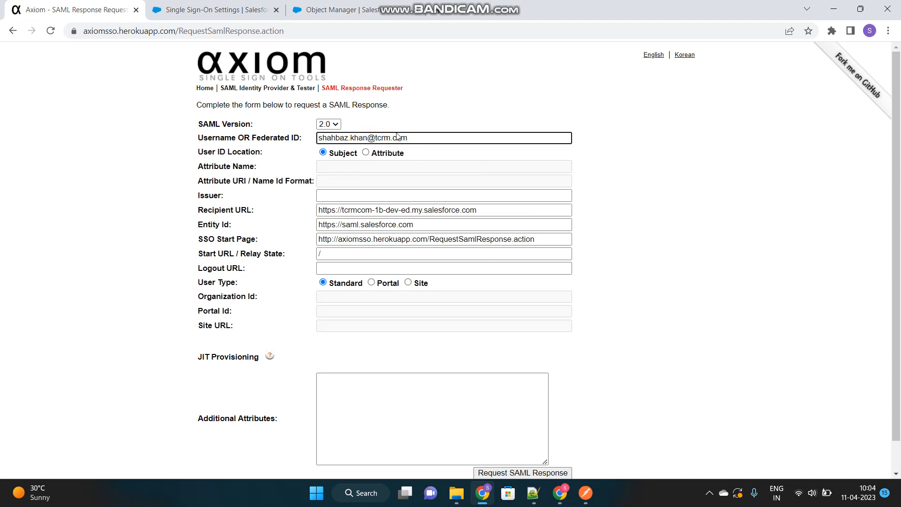
# - Copy the issuer Axiom IDP from the org's SAML Single Sign-On Settings into the Issuer field of the Axiom request
pyautogui.click(220, 11)
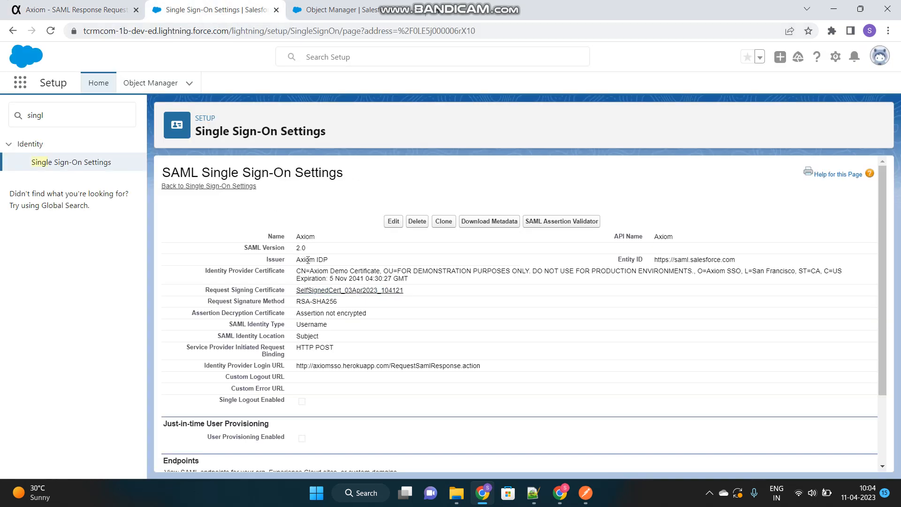
pyautogui.moveTo(331, 259); pyautogui.dragTo(294, 261)
pyautogui.hotkey('ctrl', 'c')
pyautogui.click(90, 11)
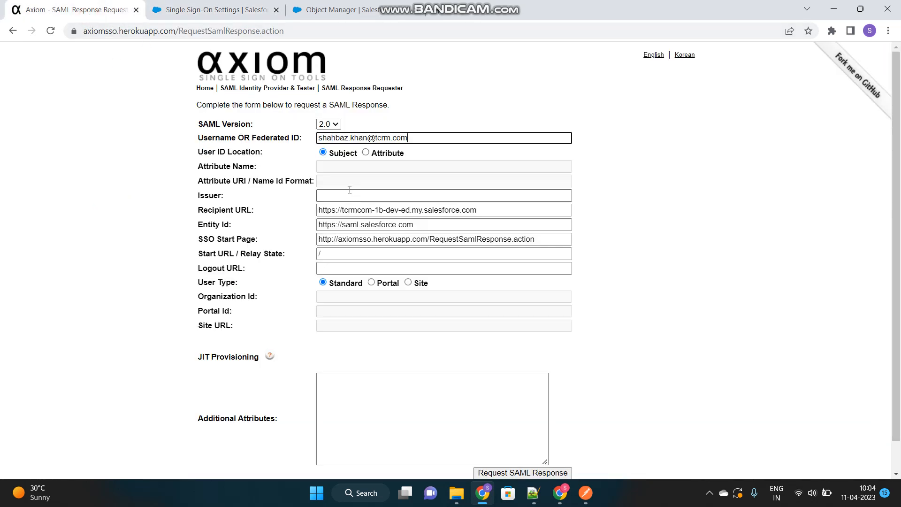
pyautogui.click(350, 190)
pyautogui.hotkey('ctrl', 'v')
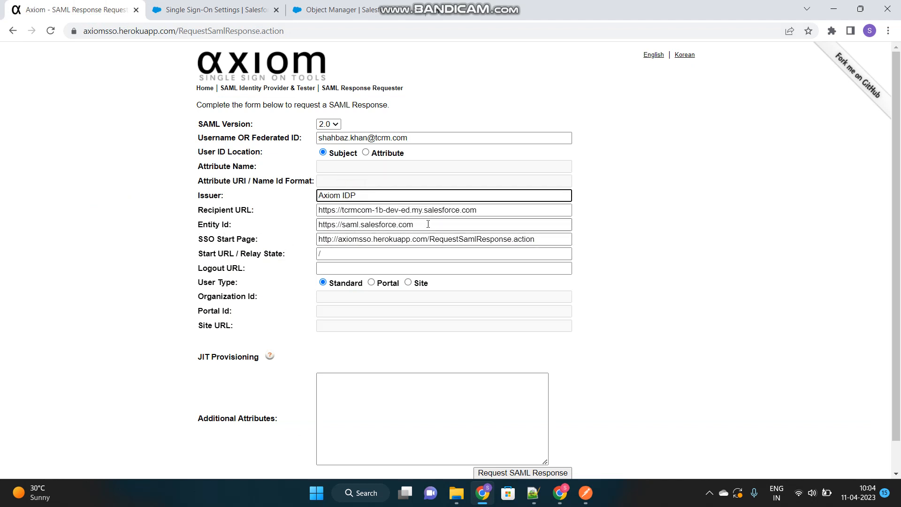
# - Compare the Axiom form's Entity Id with the one in the SAML Single Sign-On Settings, and check the Recipient URL
pyautogui.moveTo(428, 224); pyautogui.dragTo(300, 231)
pyautogui.click(217, 10)
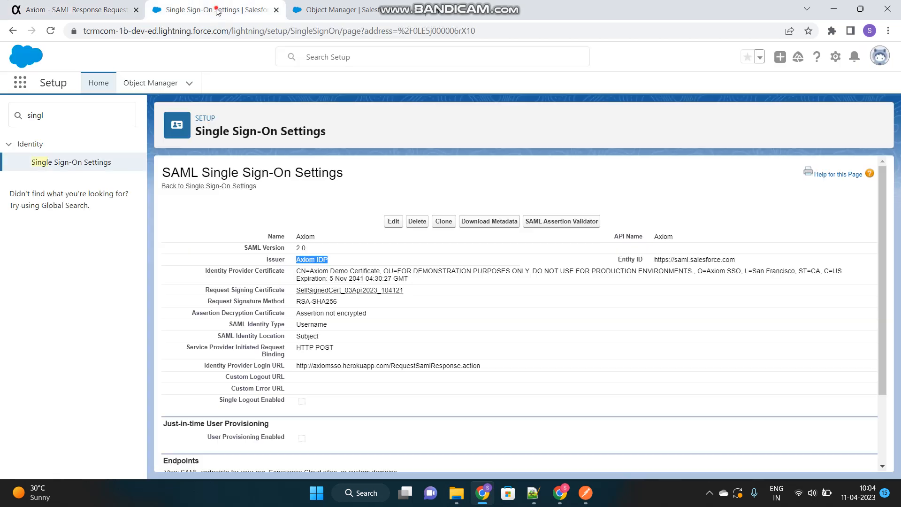
pyautogui.moveTo(740, 259); pyautogui.dragTo(654, 267)
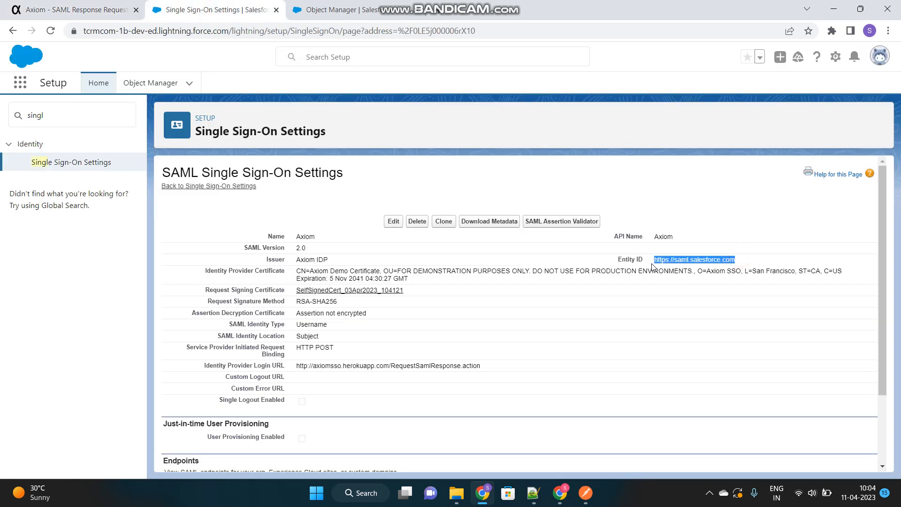
pyautogui.click(111, 10)
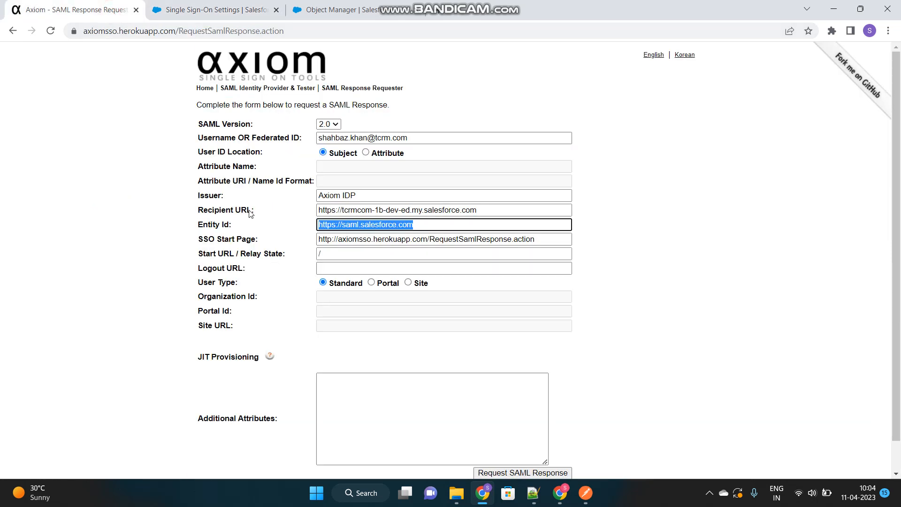
pyautogui.moveTo(491, 210); pyautogui.dragTo(316, 219)
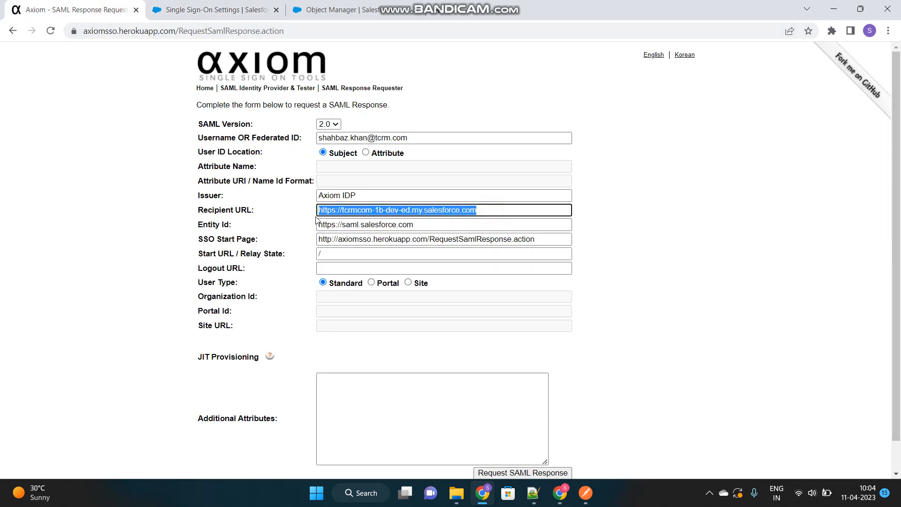
pyautogui.click(631, 340)
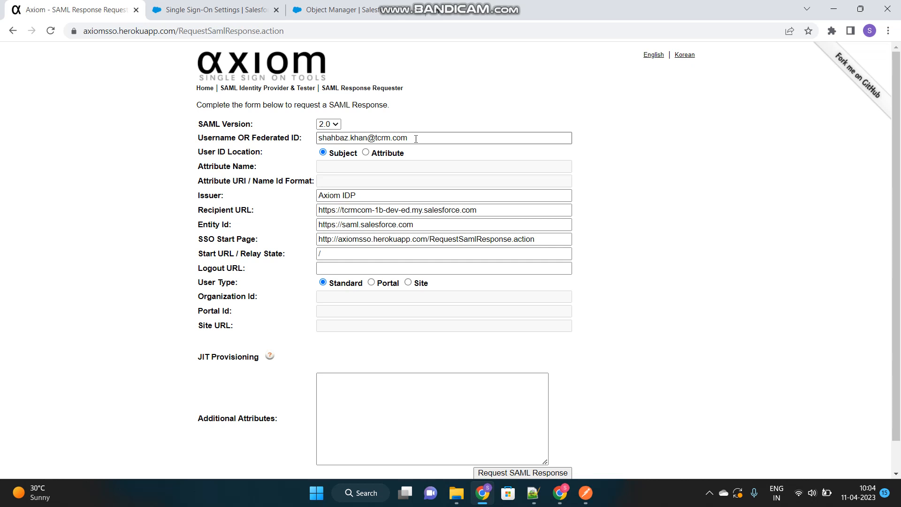
# - Request the SAML response for the entered username and use it to log in to Salesforce
pyautogui.moveTo(416, 139); pyautogui.dragTo(317, 139)
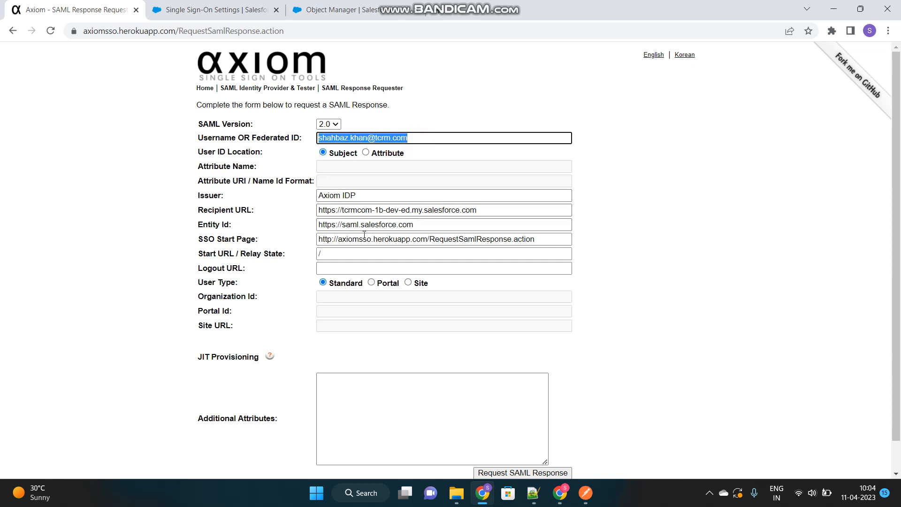
pyautogui.scroll(-1, 674, 408)
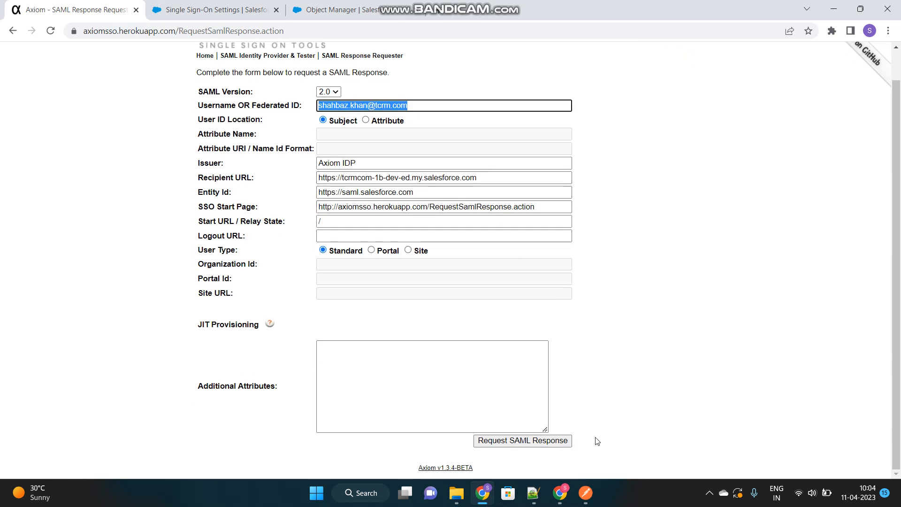
pyautogui.click(533, 442)
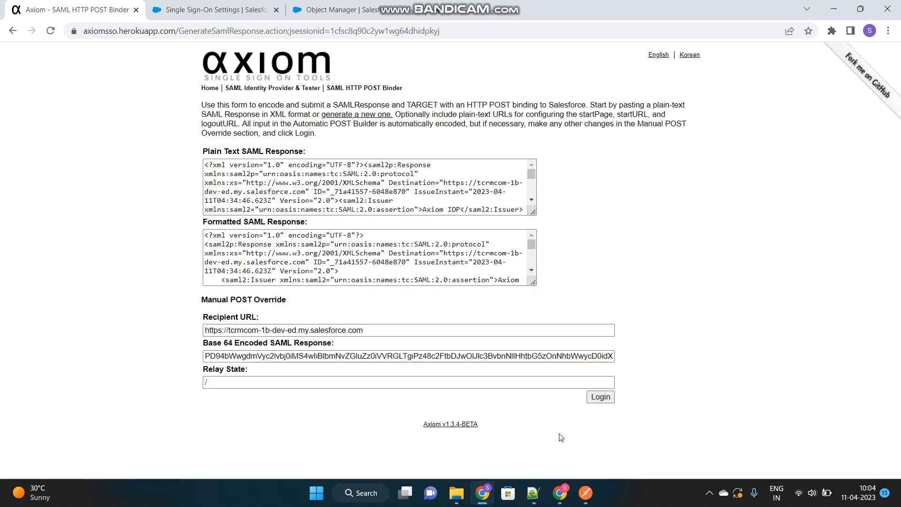
pyautogui.click(601, 398)
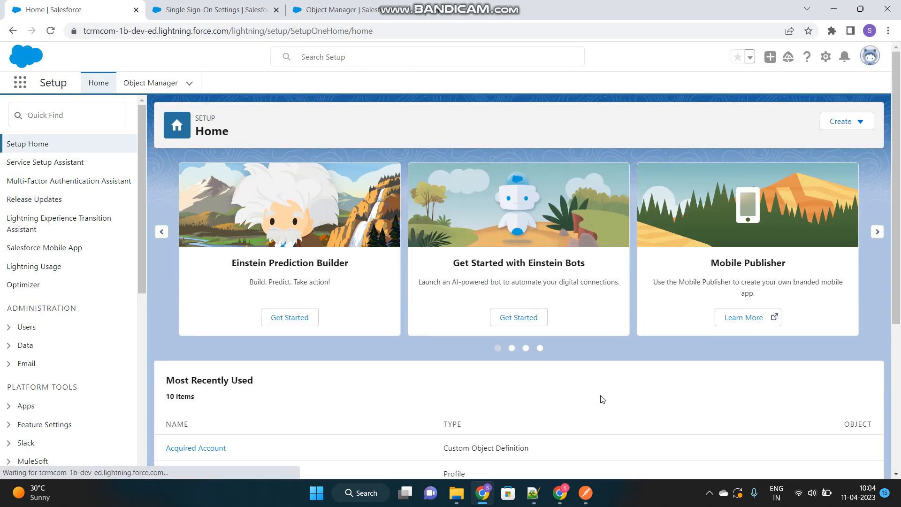
# - Enable "Disable login with Salesforce credentials" in the org's Single Sign-On Settings and save the change
pyautogui.click(231, 13)
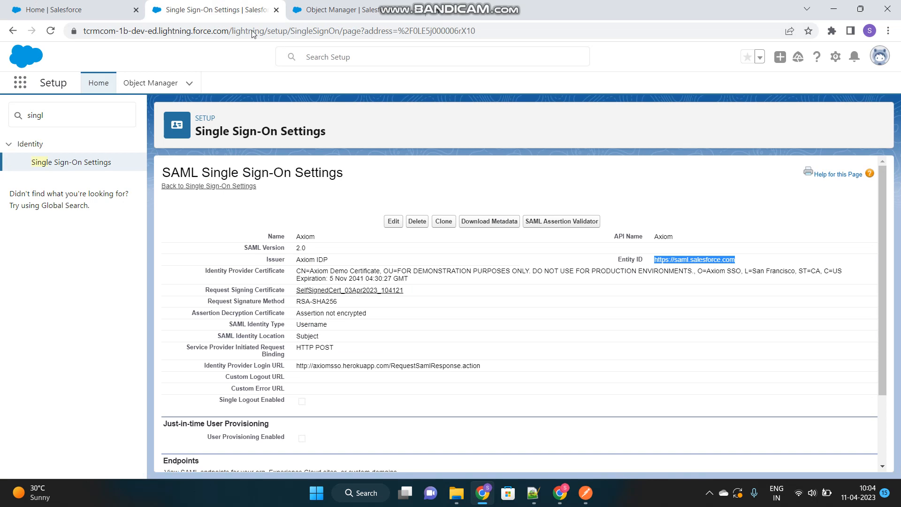
pyautogui.click(617, 191)
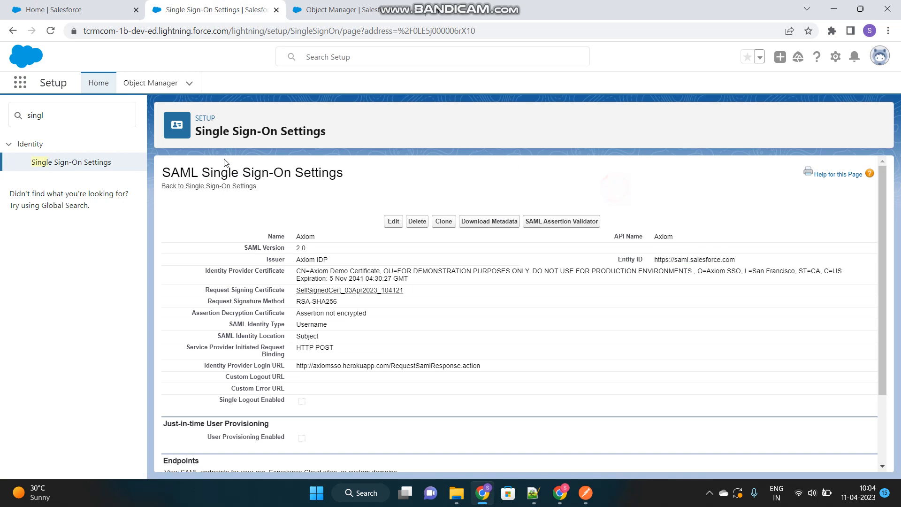
pyautogui.click(87, 162)
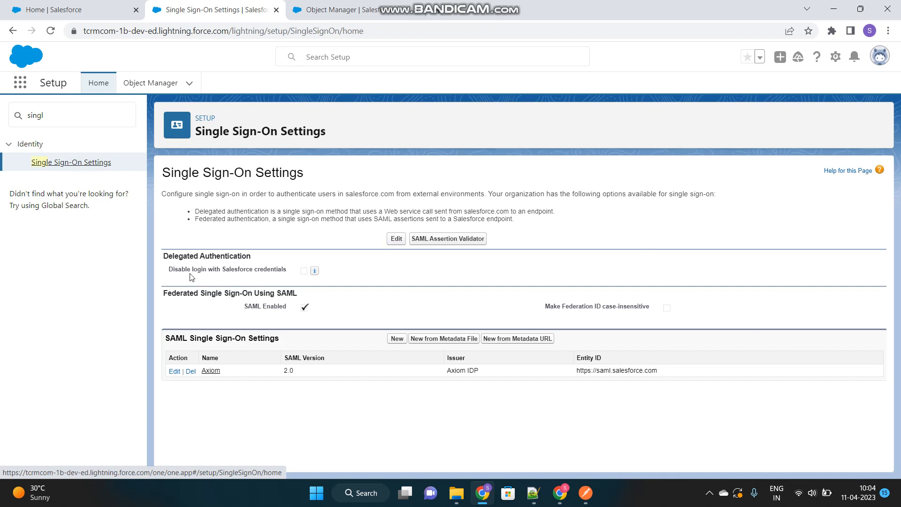
pyautogui.moveTo(169, 269); pyautogui.dragTo(292, 273)
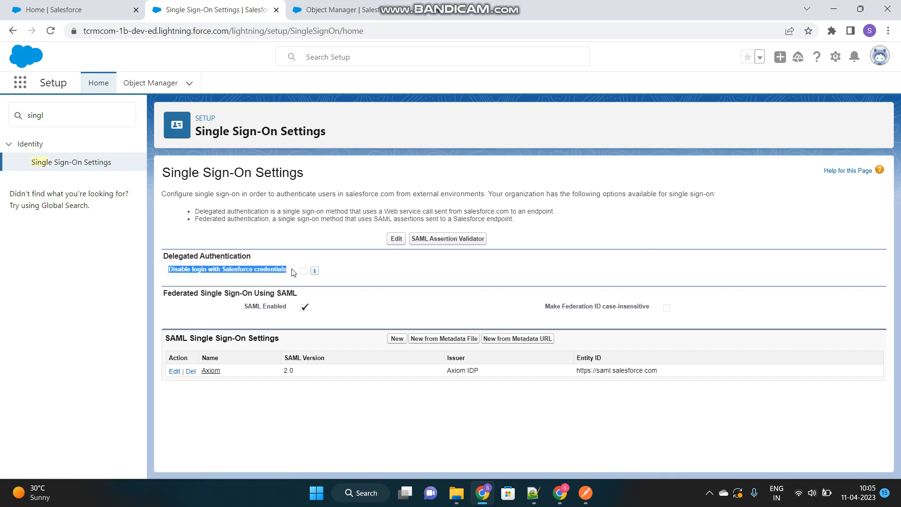
pyautogui.click(320, 248)
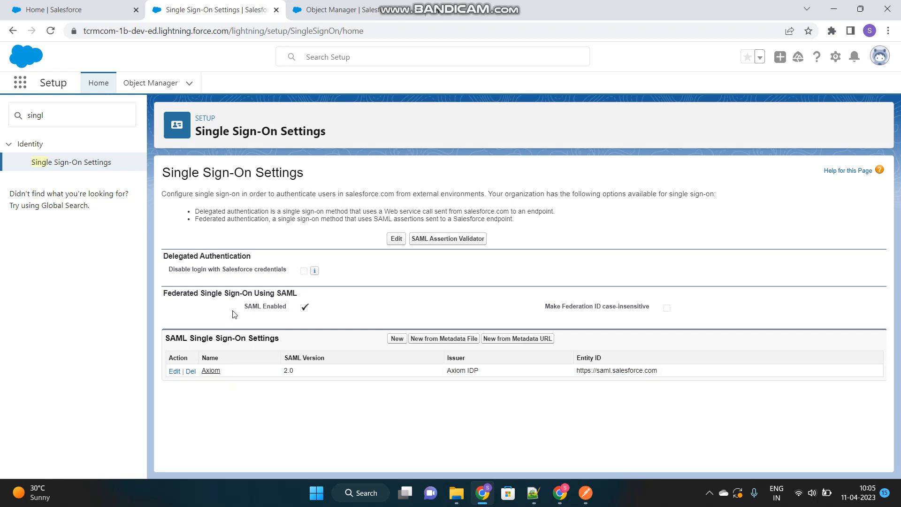
pyautogui.click(392, 239)
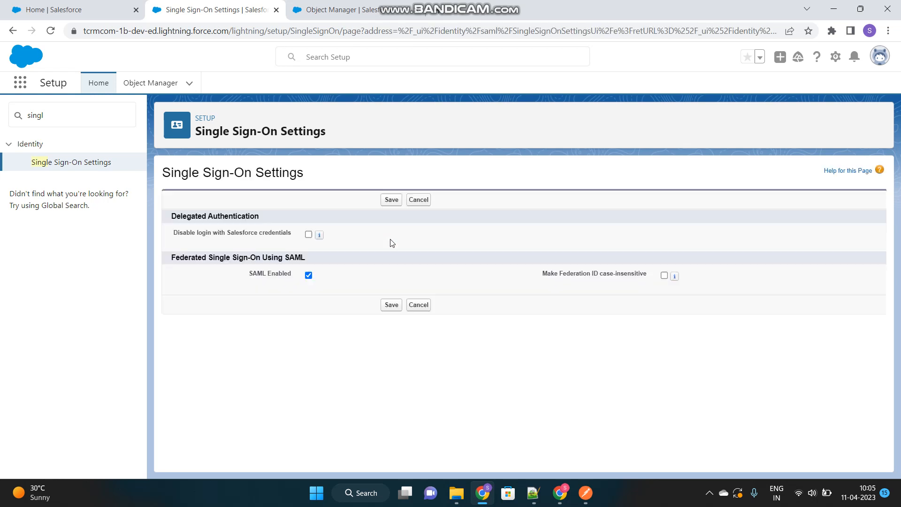
pyautogui.click(308, 234)
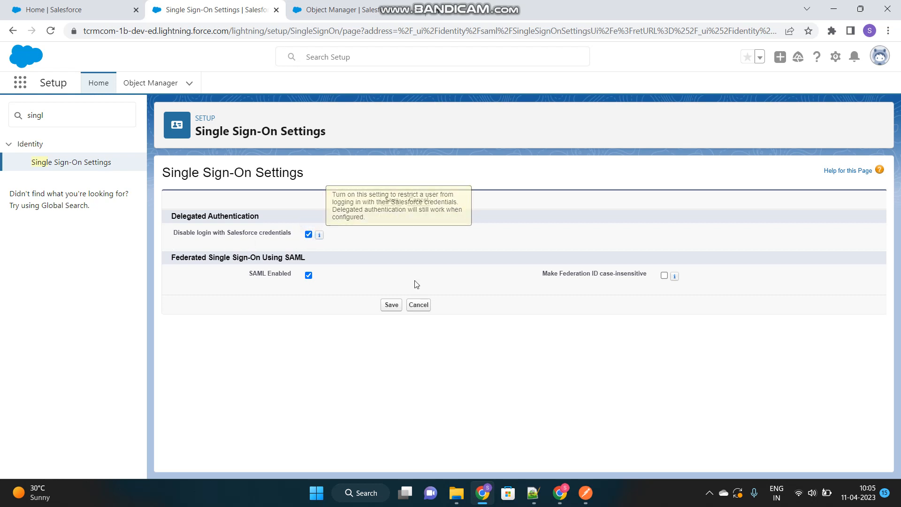
pyautogui.click(392, 199)
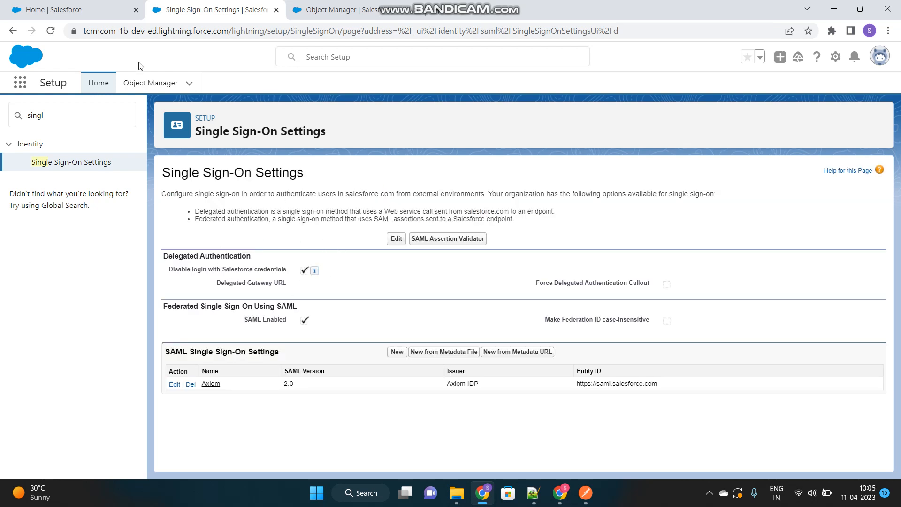
# - Log out of Salesforce and log in again through the different-account option with the saved username and password
pyautogui.click(75, 14)
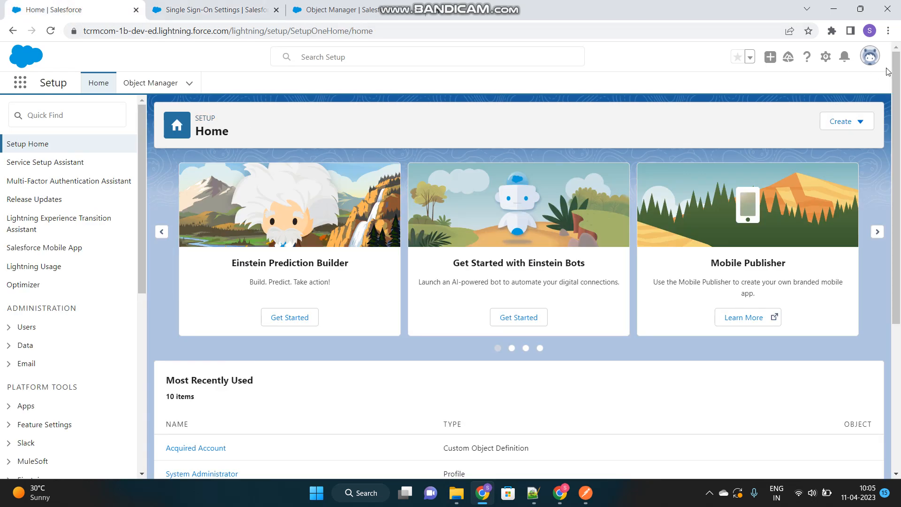
pyautogui.click(871, 58)
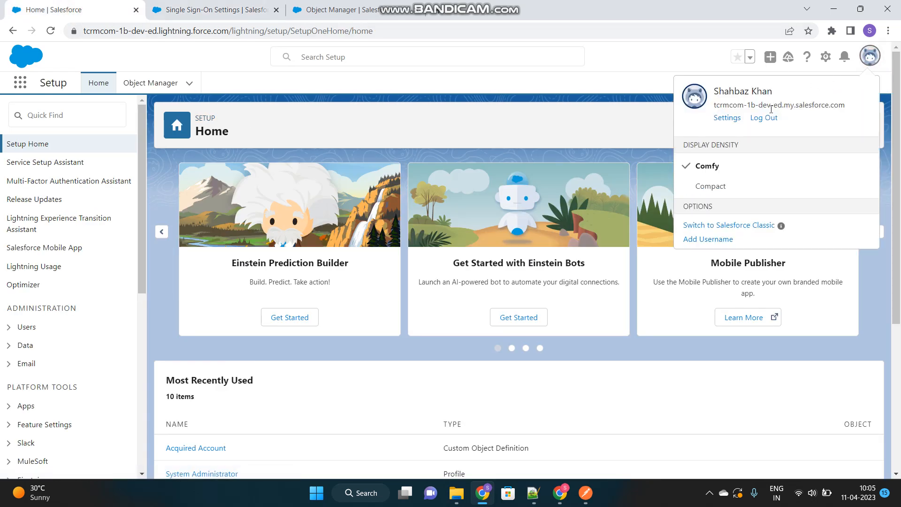
pyautogui.click(766, 118)
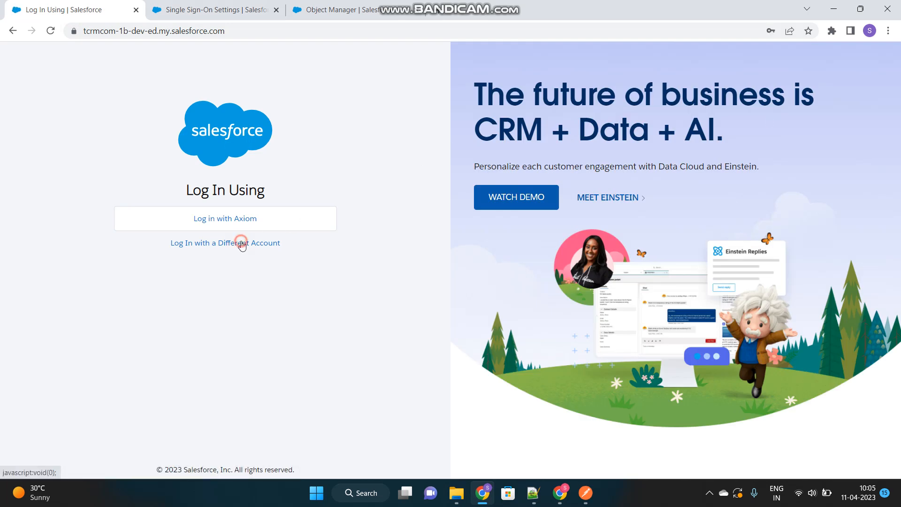
pyautogui.click(240, 243)
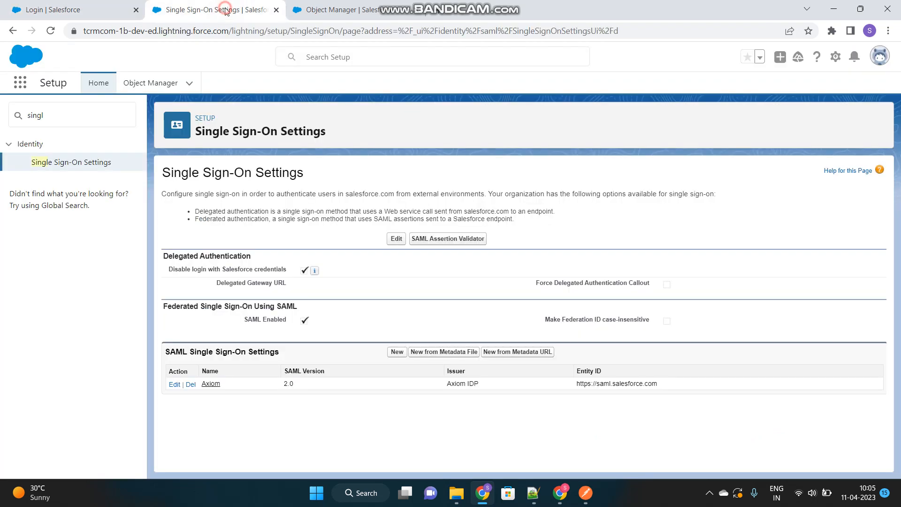
pyautogui.click(226, 10)
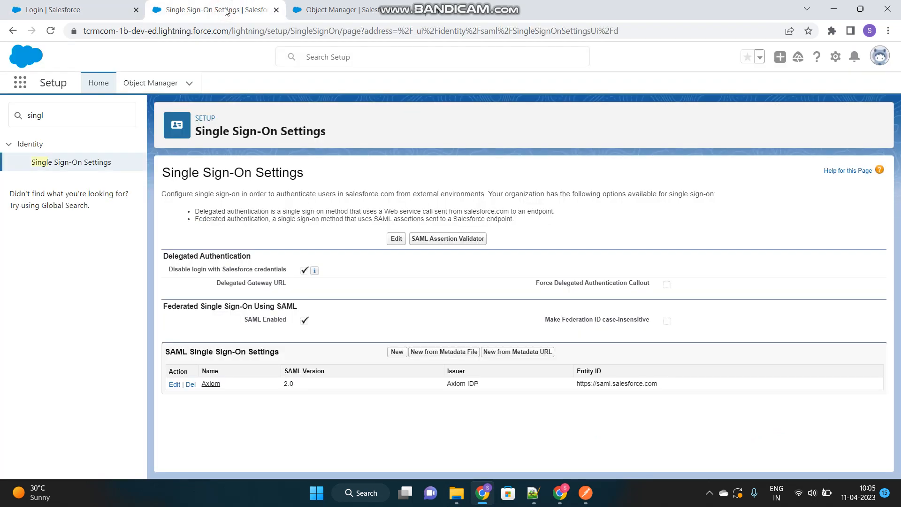
pyautogui.click(90, 10)
pyautogui.click(228, 306)
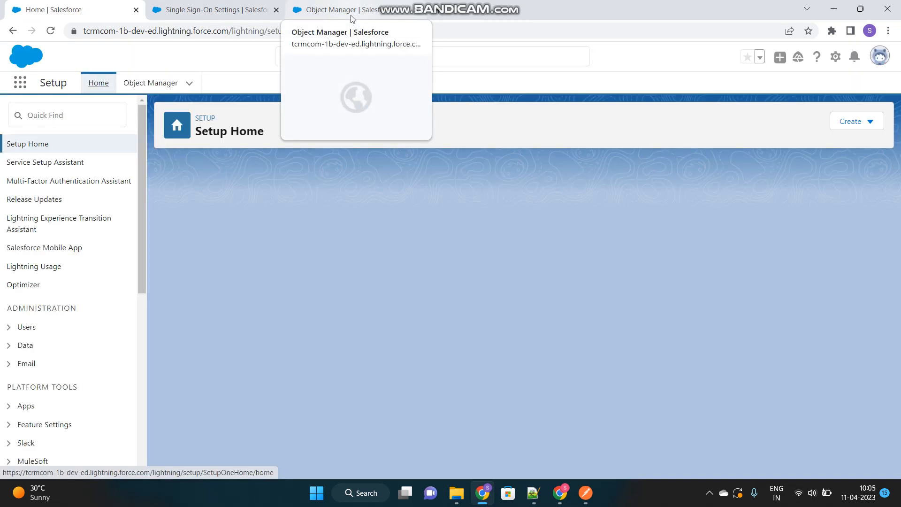
# - Open the Profiles list in Setup and check the login restriction on the org's Single Sign-On Settings page
pyautogui.click(352, 19)
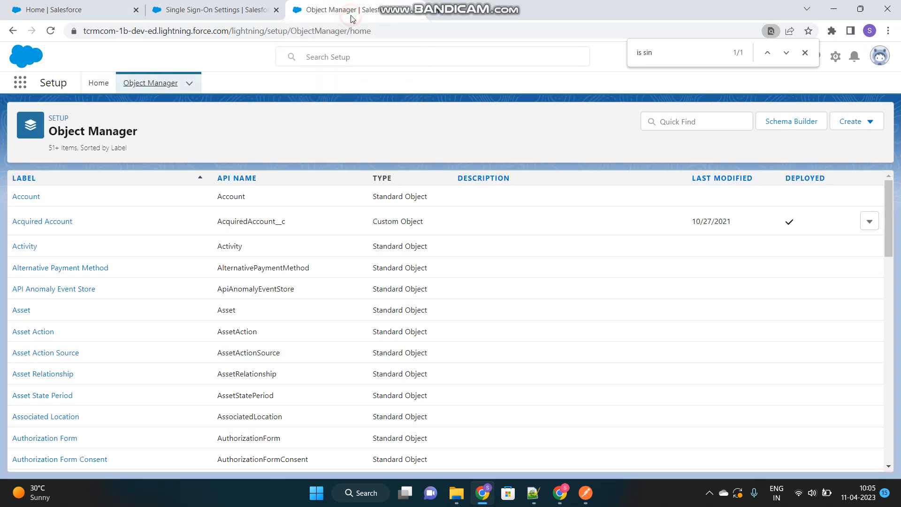
pyautogui.click(98, 84)
pyautogui.click(212, 15)
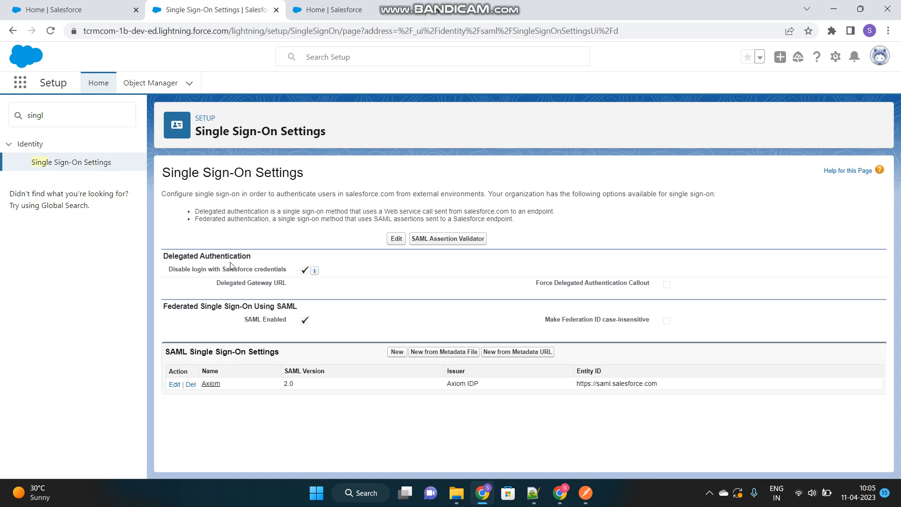
pyautogui.click(348, 13)
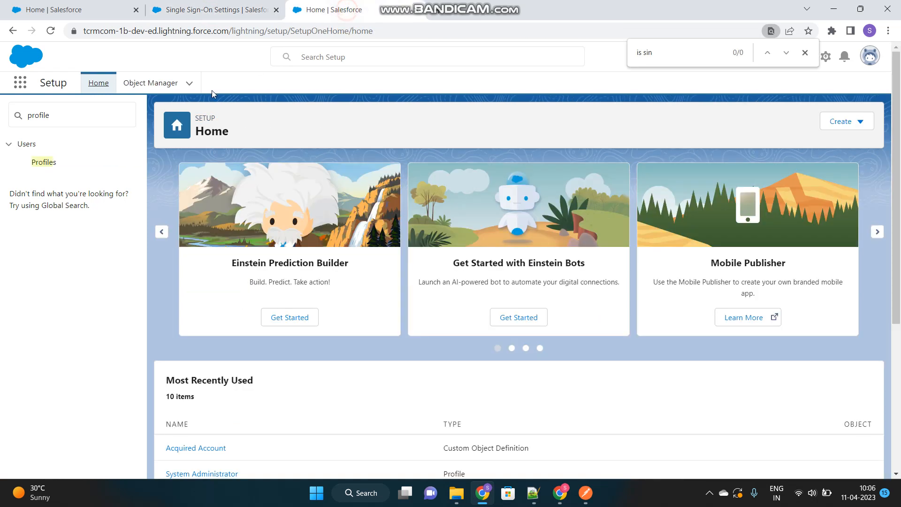
pyautogui.click(44, 163)
pyautogui.click(199, 10)
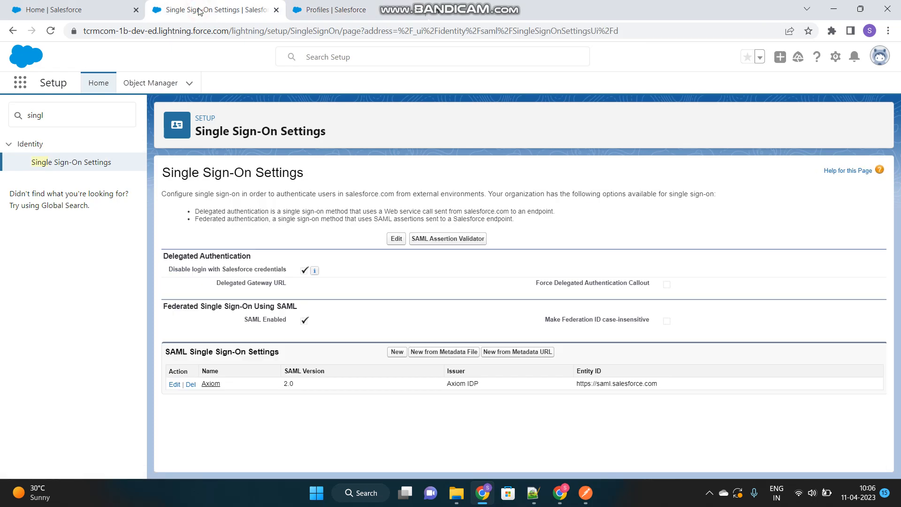
pyautogui.click(345, 15)
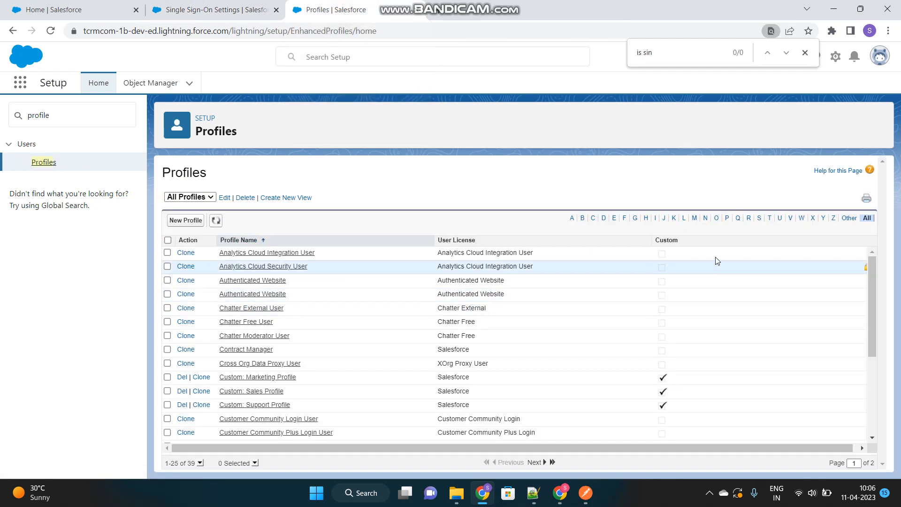
# - Filter the profiles by the letter S and open the System Permissions of the System Administrator profile
pyautogui.click(760, 219)
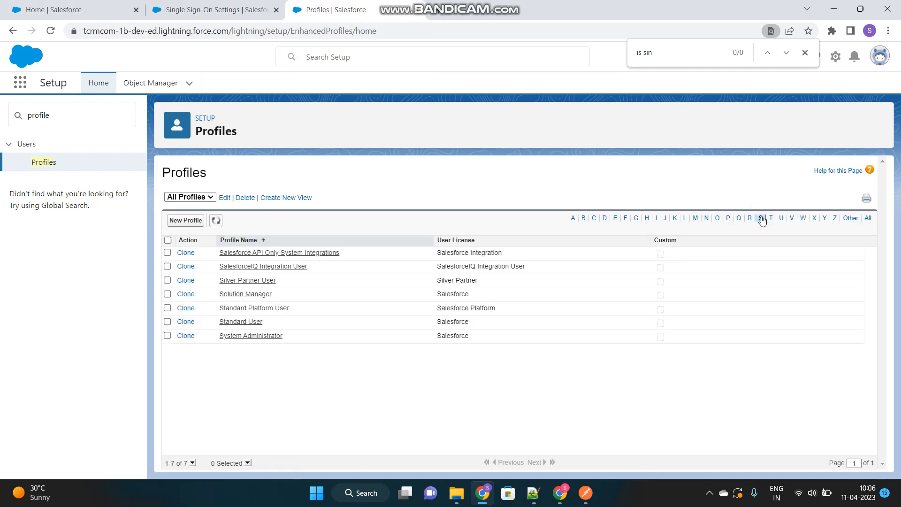
pyautogui.click(242, 336)
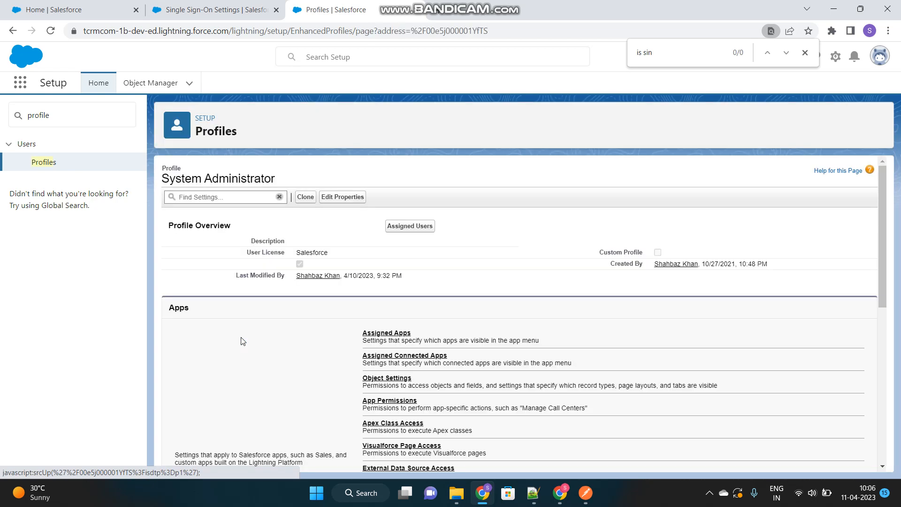
pyautogui.scroll(-7, 412, 316)
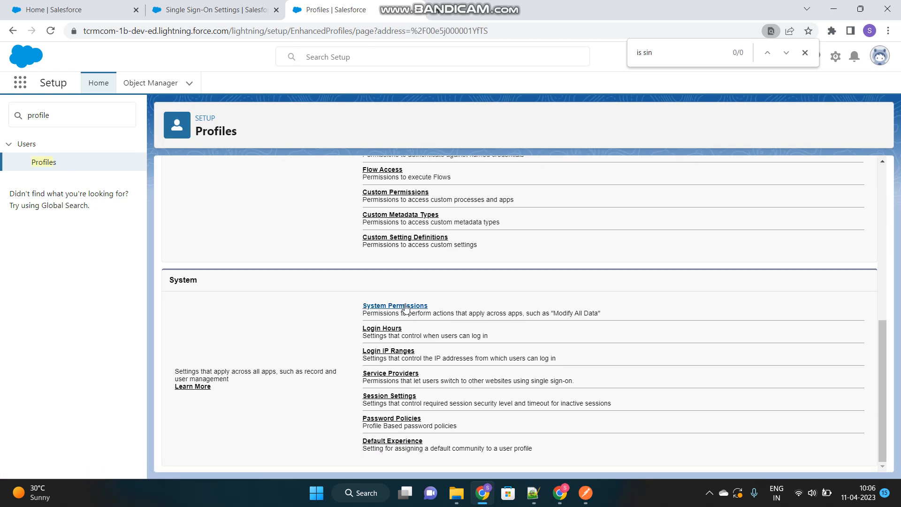
pyautogui.click(404, 306)
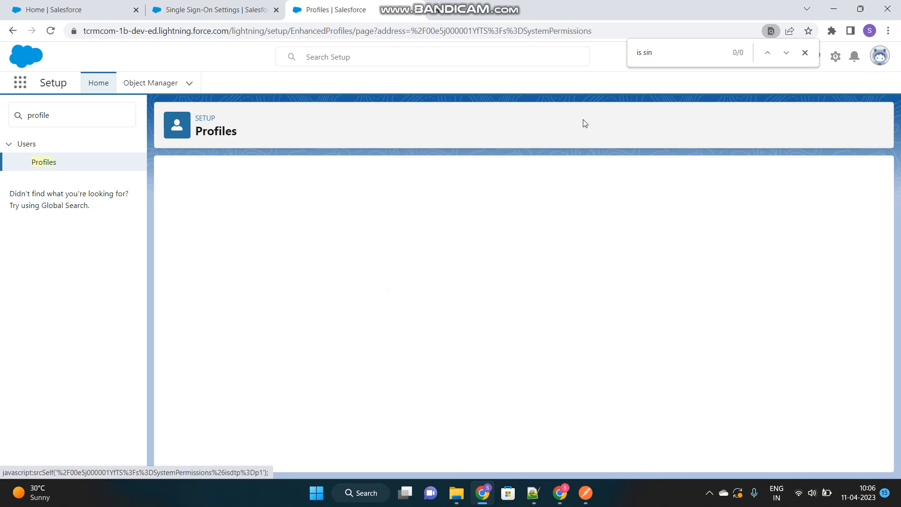
pyautogui.click(806, 52)
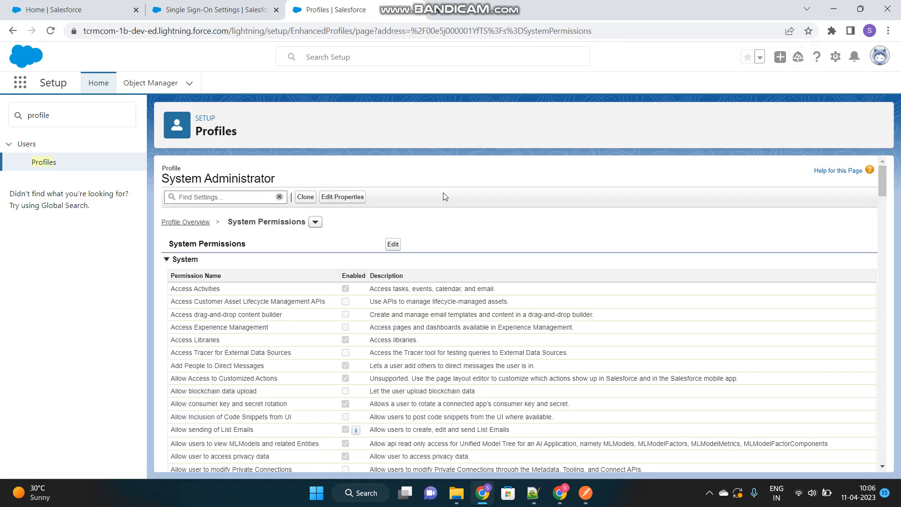
# - Enable the "Is Single Sign-On Enabled" system permission for the System Administrator profile and save the permission change
pyautogui.click(393, 245)
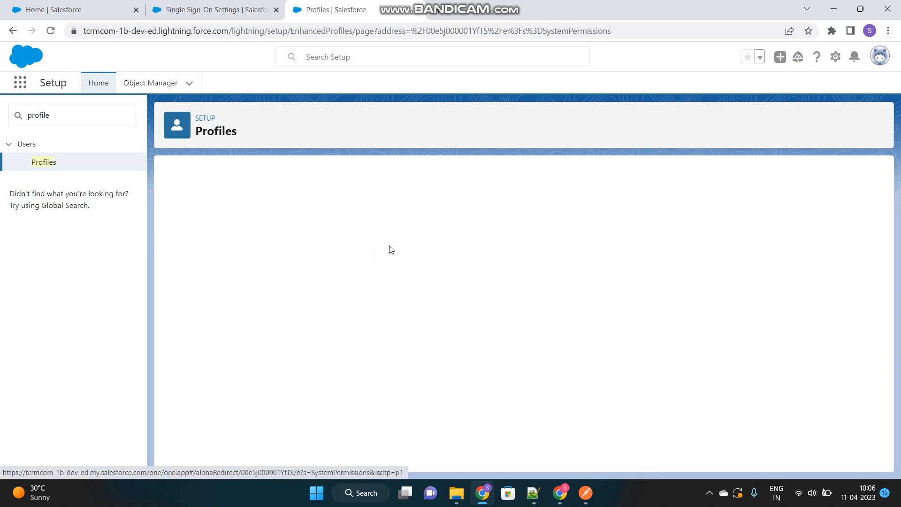
pyautogui.hotkey('ctrl', 'f')
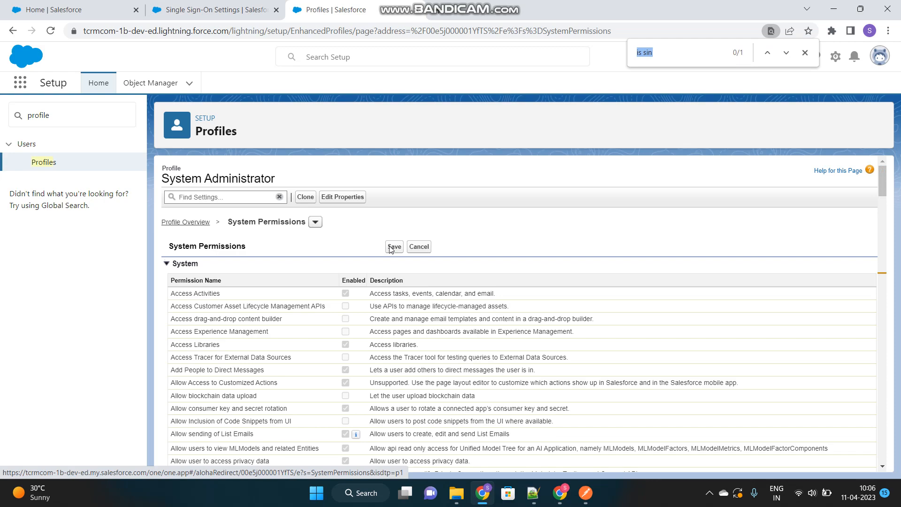
pyautogui.press('Return')
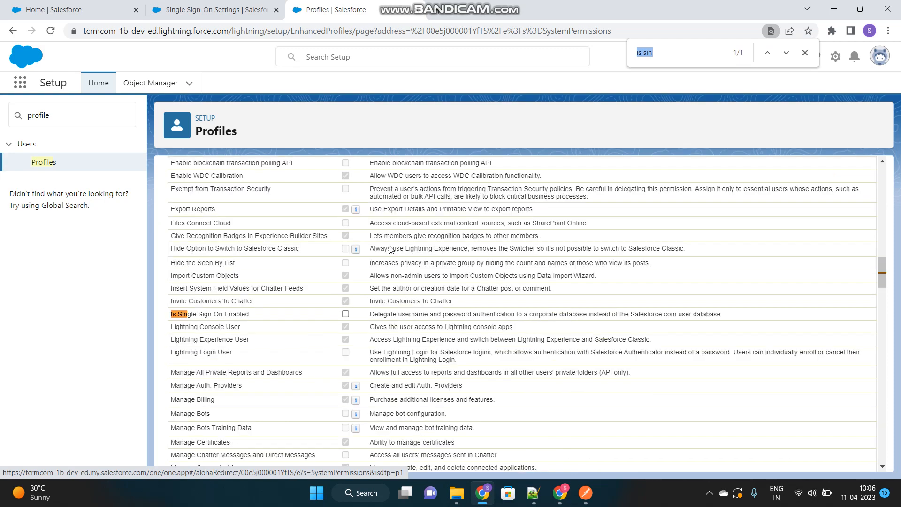
pyautogui.click(346, 314)
pyautogui.scroll(15, 411, 311)
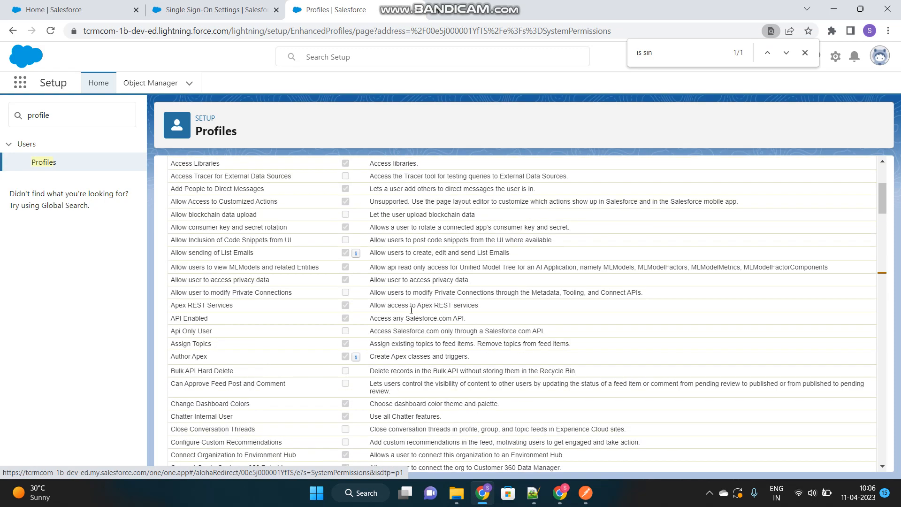
pyautogui.click(389, 247)
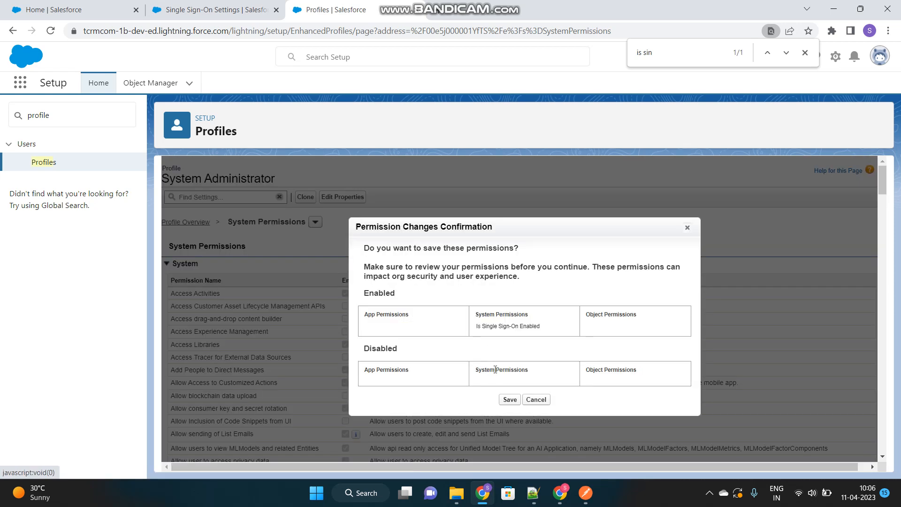
pyautogui.click(510, 400)
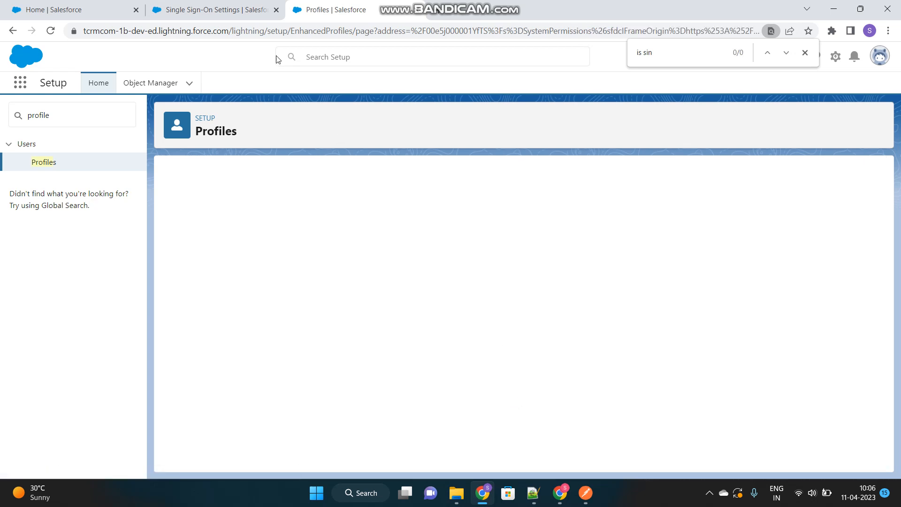
# - Review the Single Sign-On Settings page and the profile's "Is Single Sign-On Enabled" permission
pyautogui.click(202, 9)
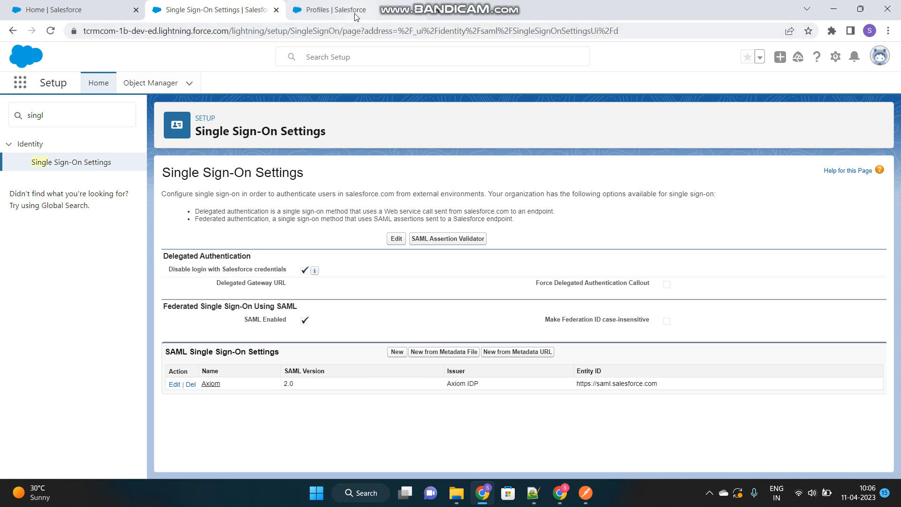
pyautogui.click(327, 10)
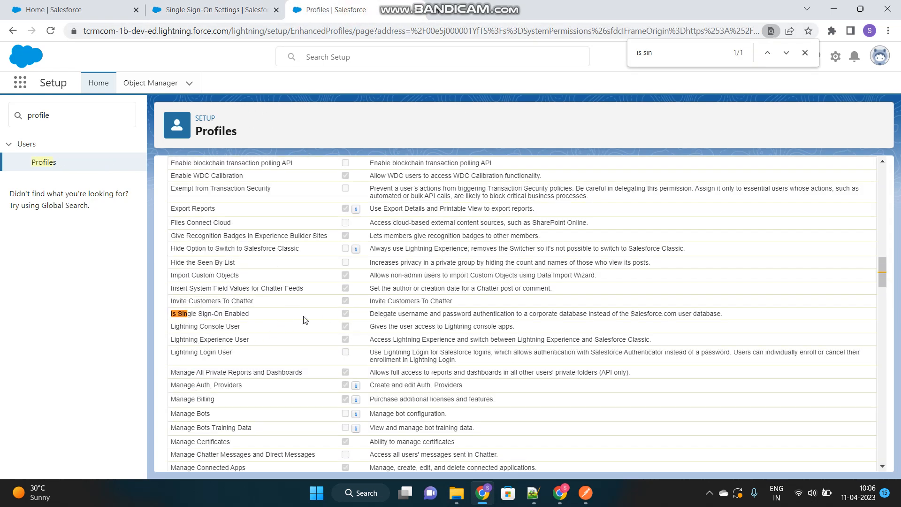
pyautogui.moveTo(259, 314); pyautogui.dragTo(155, 316)
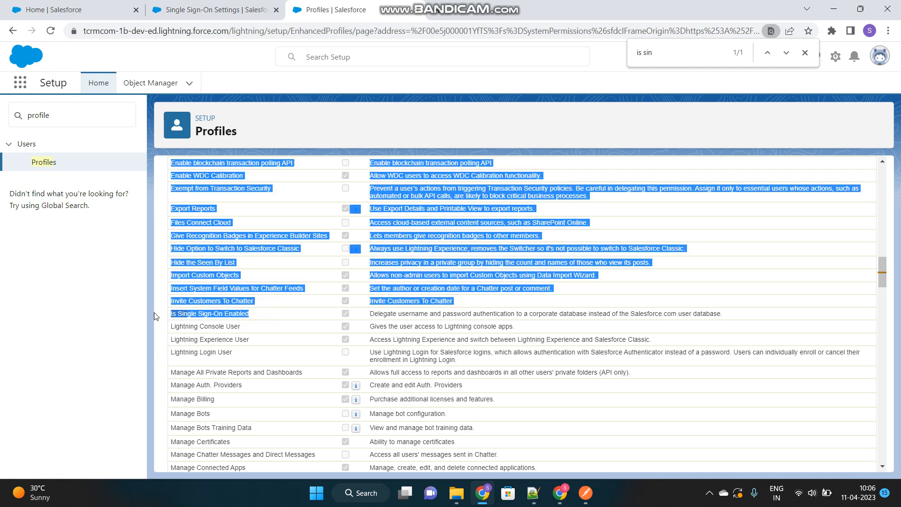
pyautogui.click(244, 333)
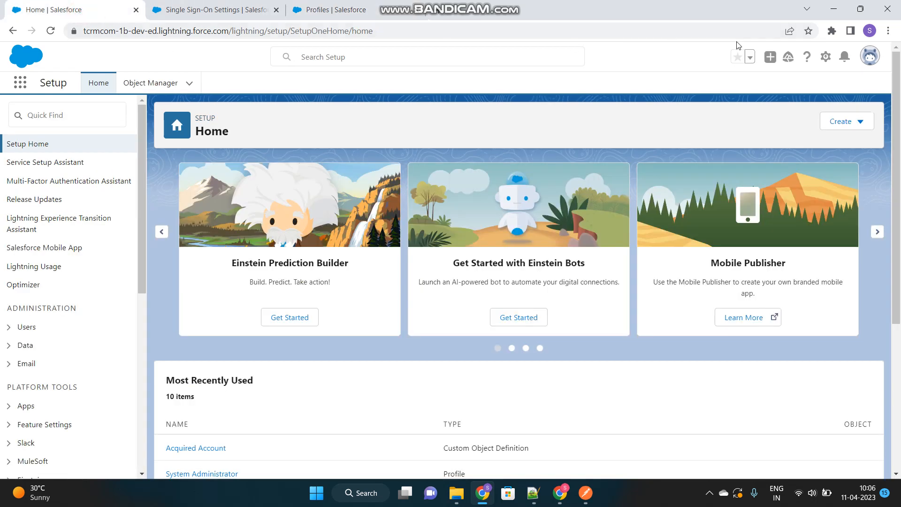
# - Log out of Salesforce and try to log in with the saved username and password
pyautogui.click(871, 55)
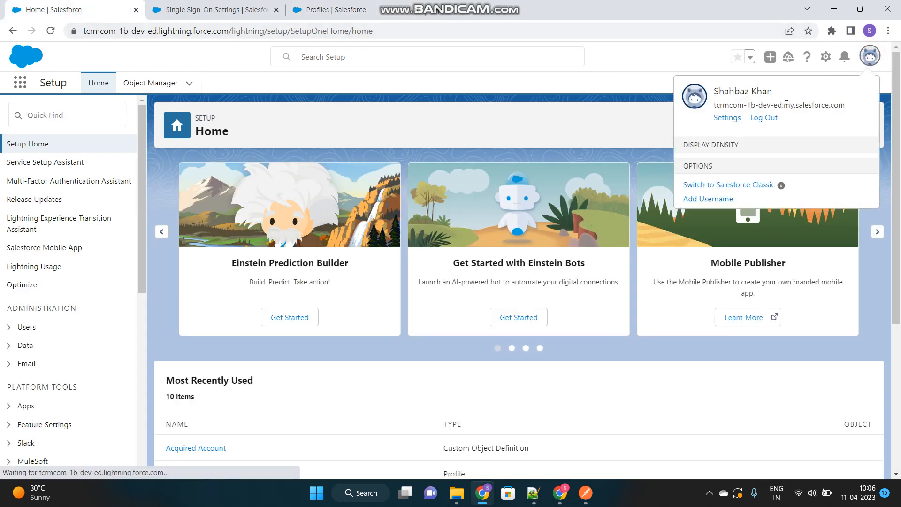
pyautogui.click(759, 121)
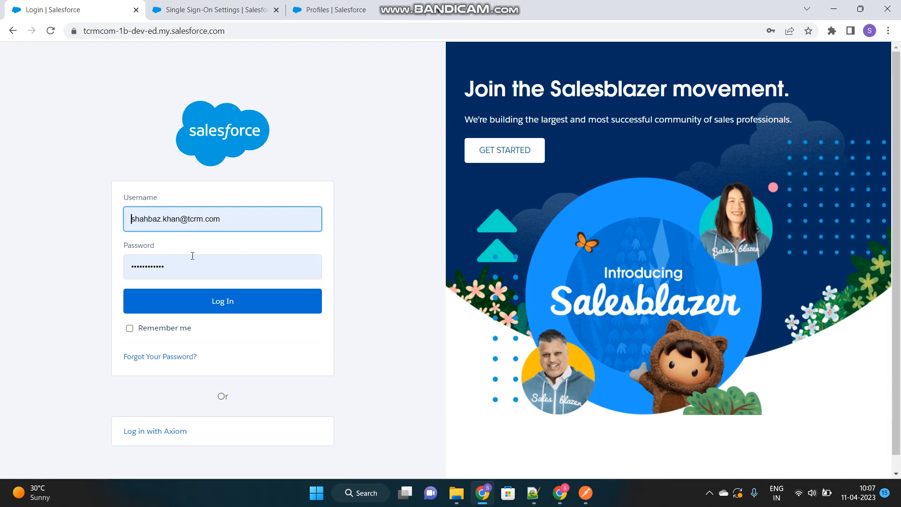
pyautogui.click(215, 303)
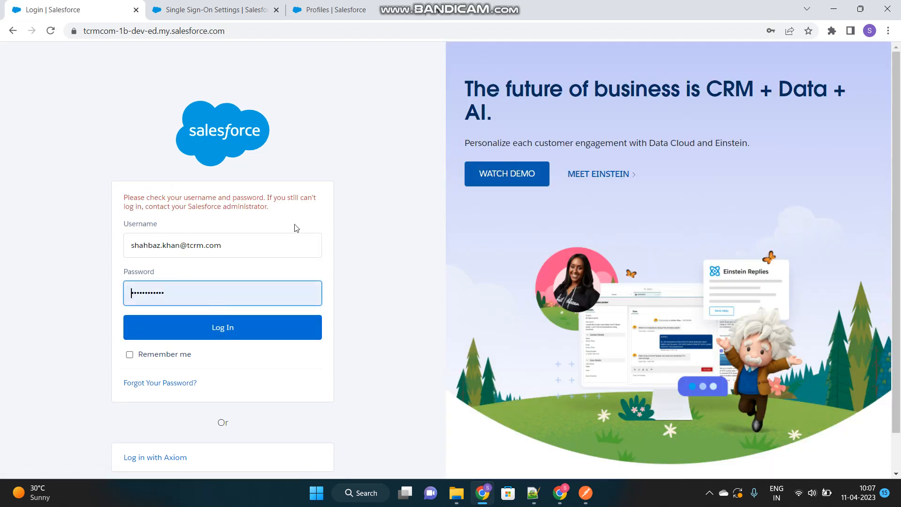
pyautogui.scroll(-1, 256, 346)
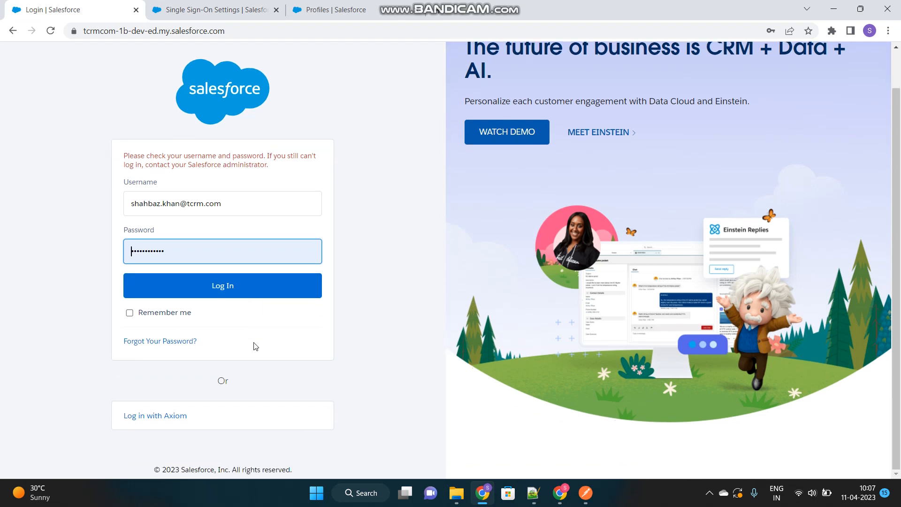
pyautogui.click(152, 422)
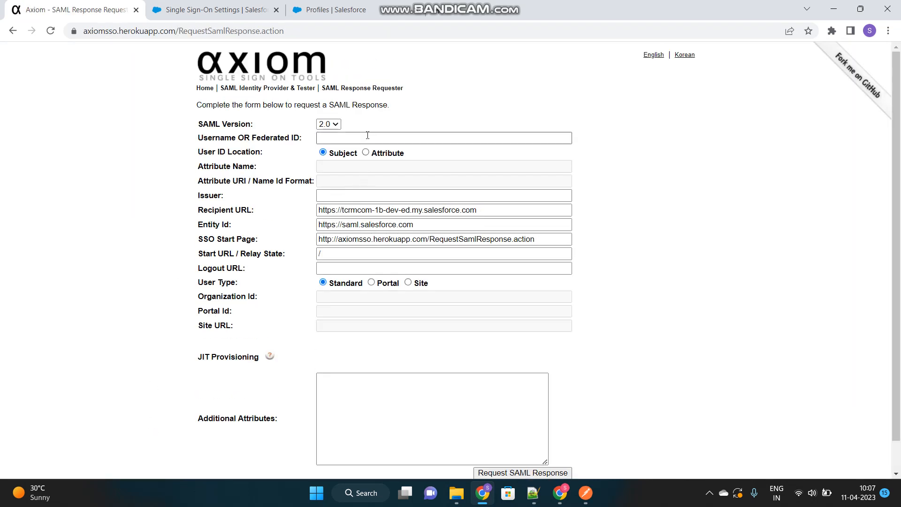
pyautogui.click(367, 134)
pyautogui.write('Axiom IDP')
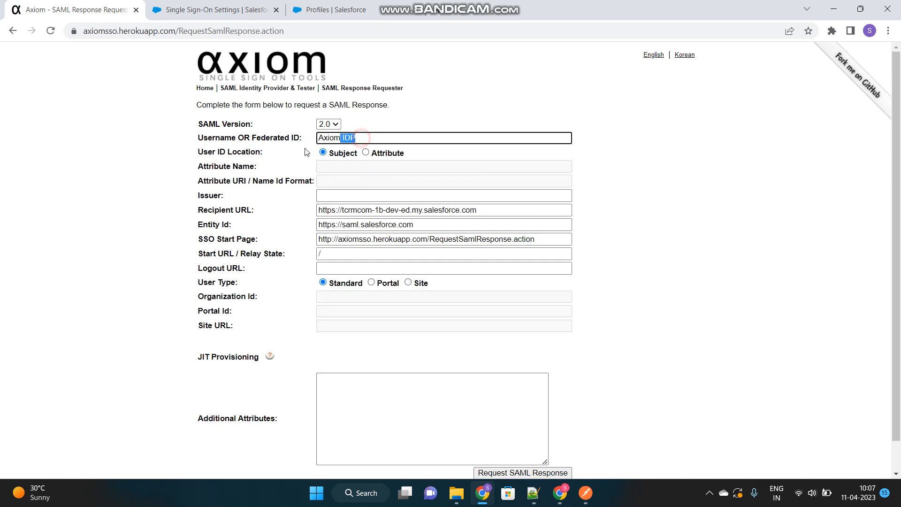
pyautogui.hotkey('ctrl', 'a')
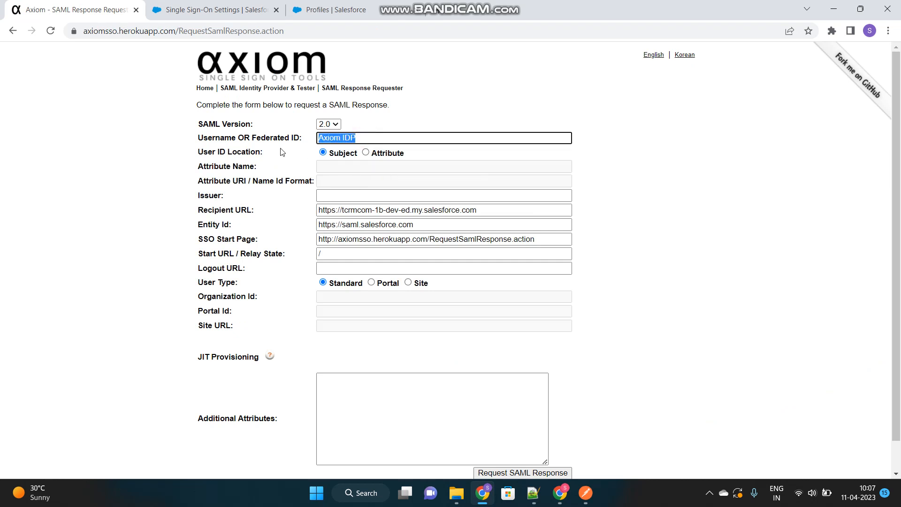
pyautogui.click(12, 31)
pyautogui.click(11, 31)
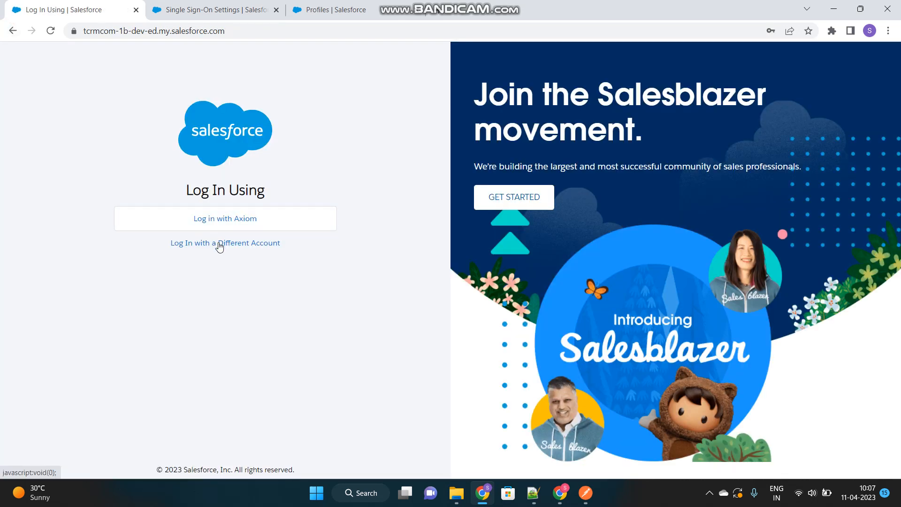
# - Copy the username from the different-account login form and try to log in again with the saved Salesforce credentials
pyautogui.click(220, 247)
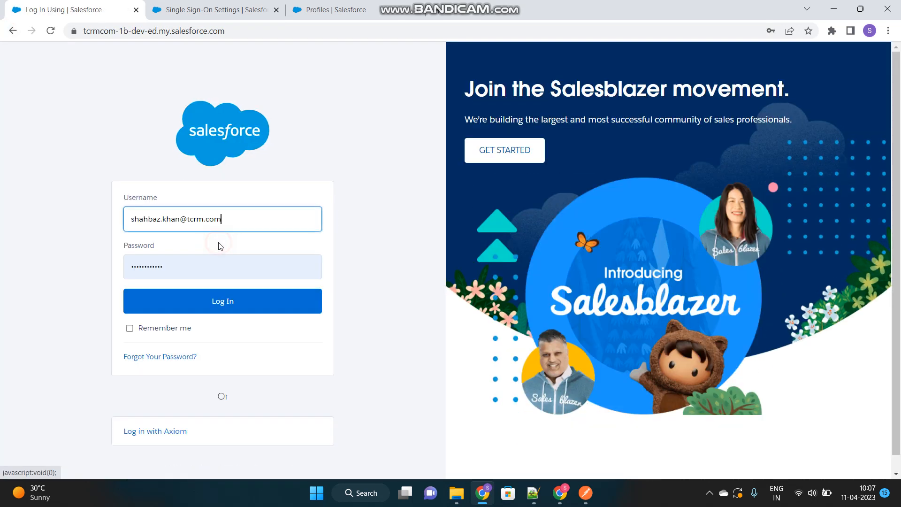
pyautogui.click(227, 219)
pyautogui.moveTo(228, 219); pyautogui.dragTo(92, 217)
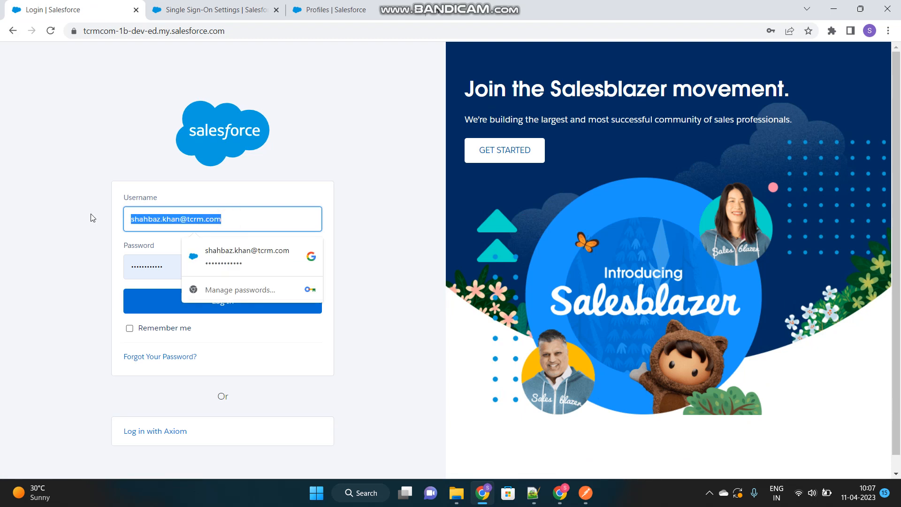
pyautogui.click(108, 271)
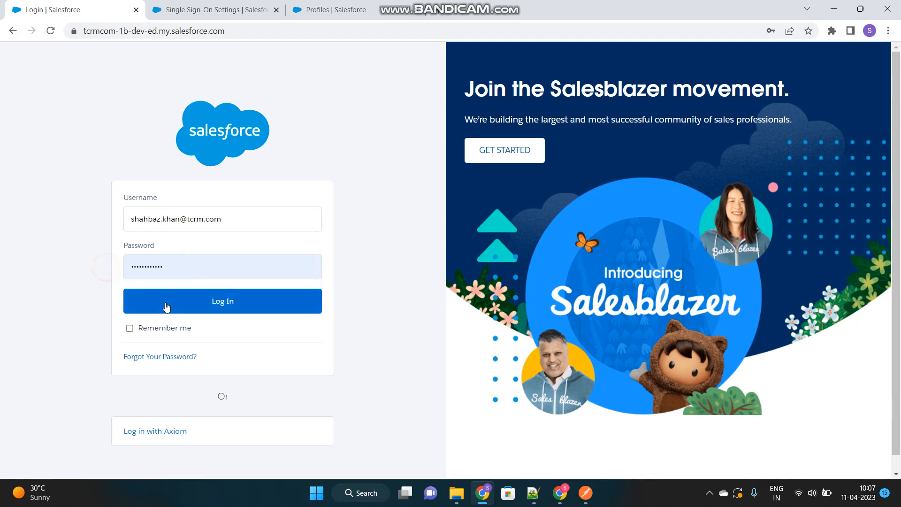
pyautogui.click(238, 304)
pyautogui.scroll(-1, 217, 426)
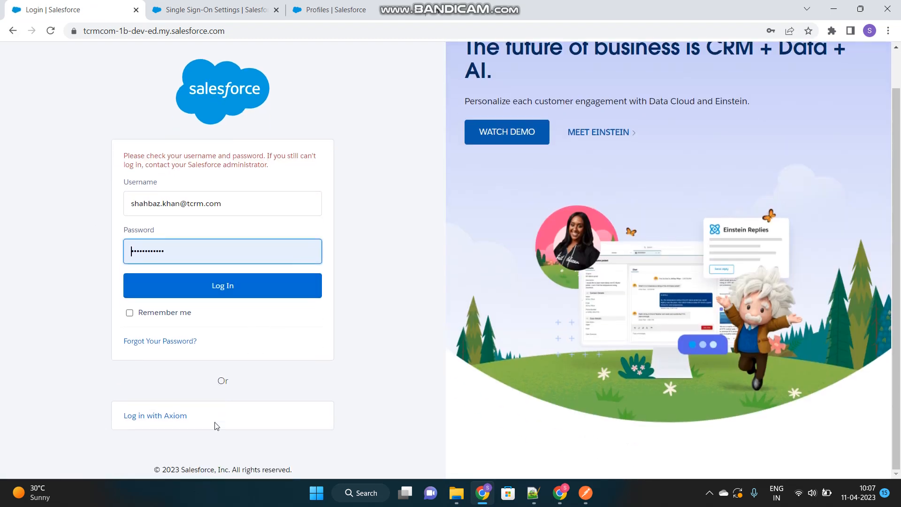
# - Start the Axiom login and fill the SAML request form with the saved username and issuer "Axiom IDP"
pyautogui.click(175, 425)
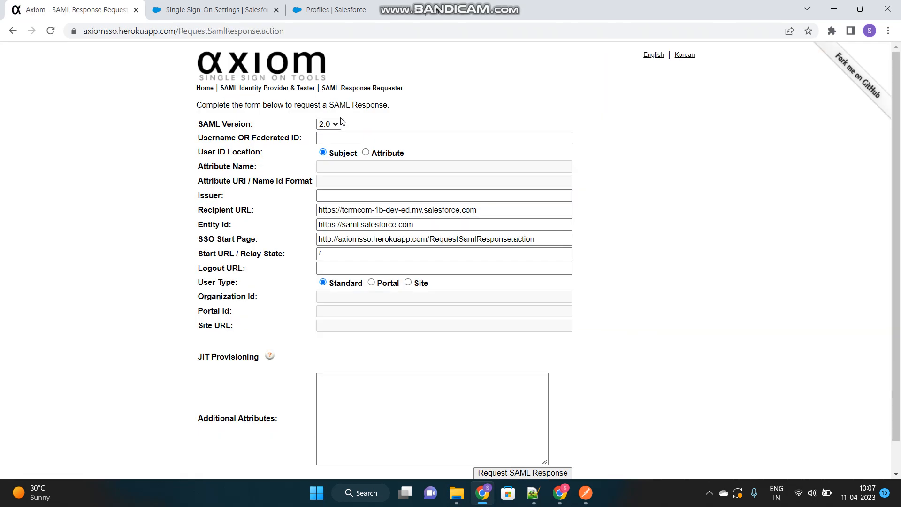
pyautogui.click(348, 138)
pyautogui.press('Down')
pyautogui.press('Return')
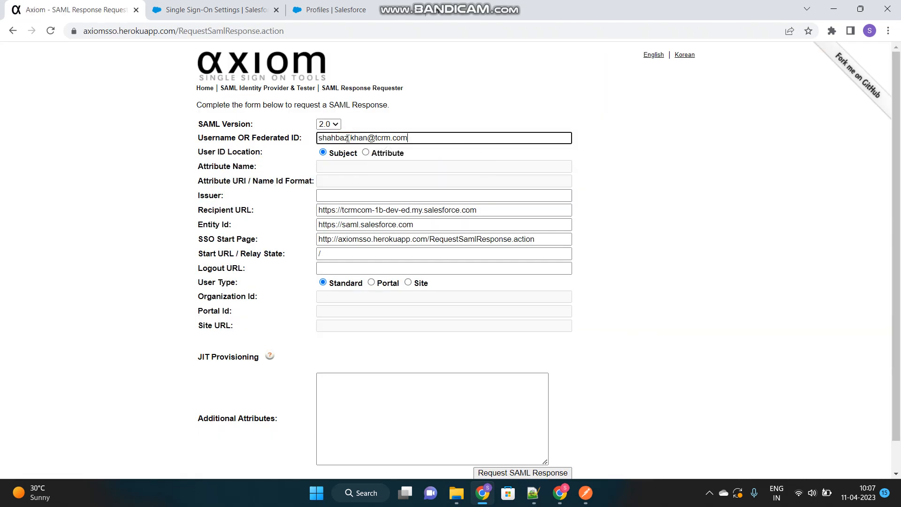
pyautogui.click(357, 198)
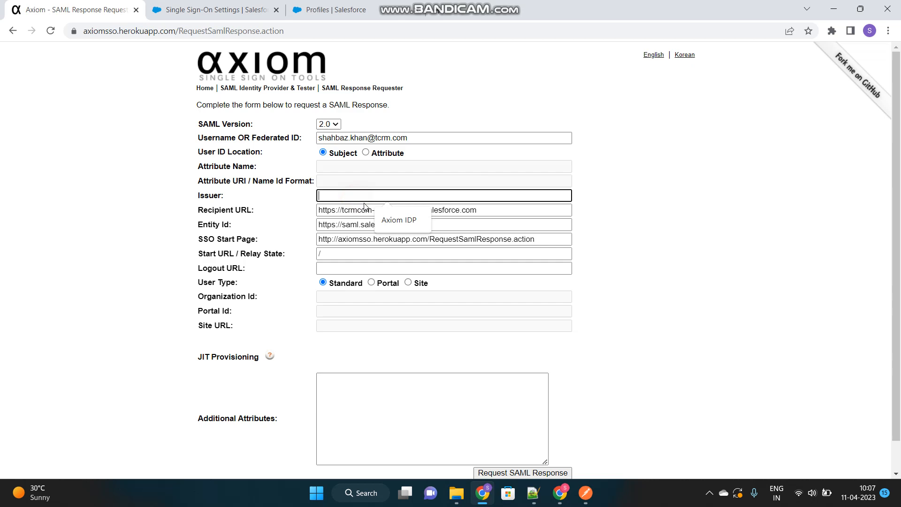
pyautogui.click(382, 218)
# - Request the SAML response from Axiom and log in to Salesforce with it
pyautogui.scroll(-1, 494, 331)
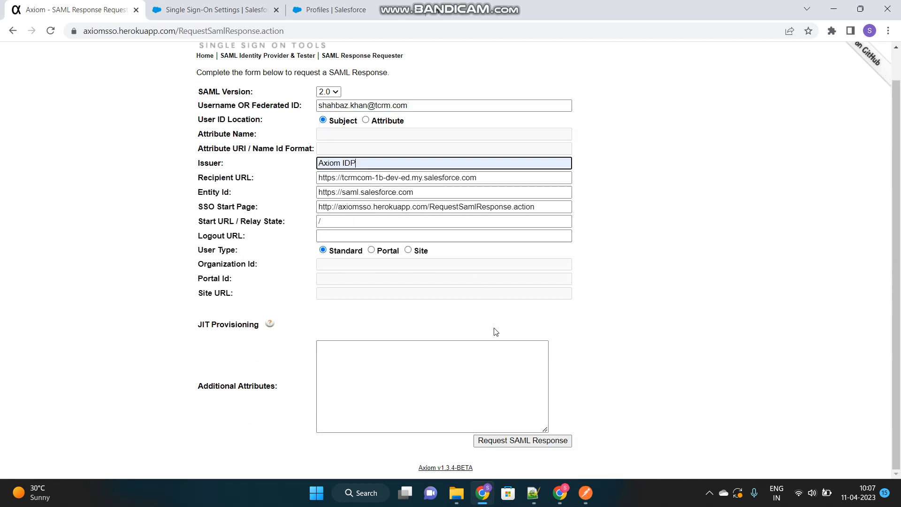
pyautogui.click(524, 442)
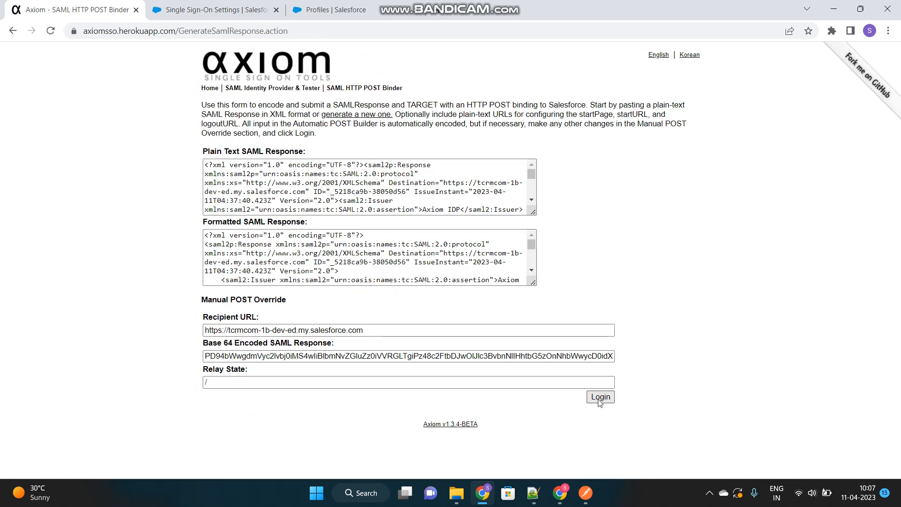
pyautogui.click(601, 398)
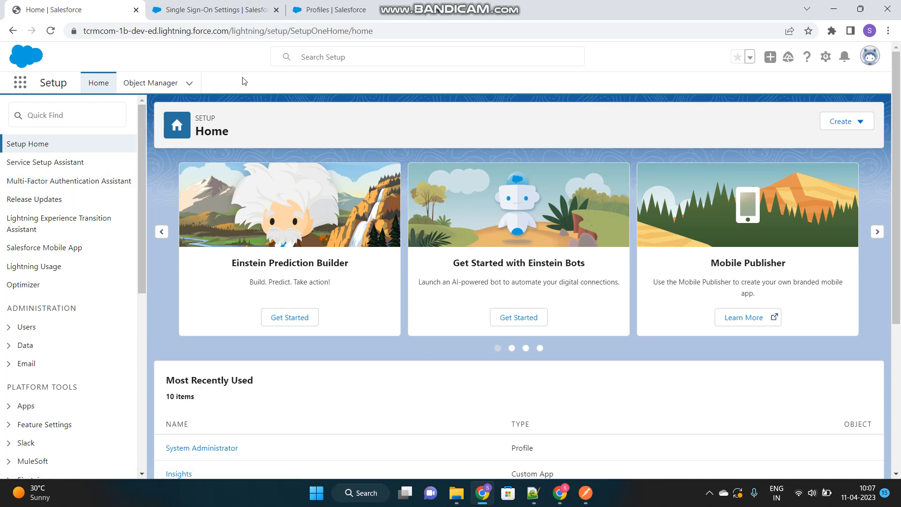
# - Find the My Domain settings in Setup and examine the Authentication Configuration section
pyautogui.click(331, 12)
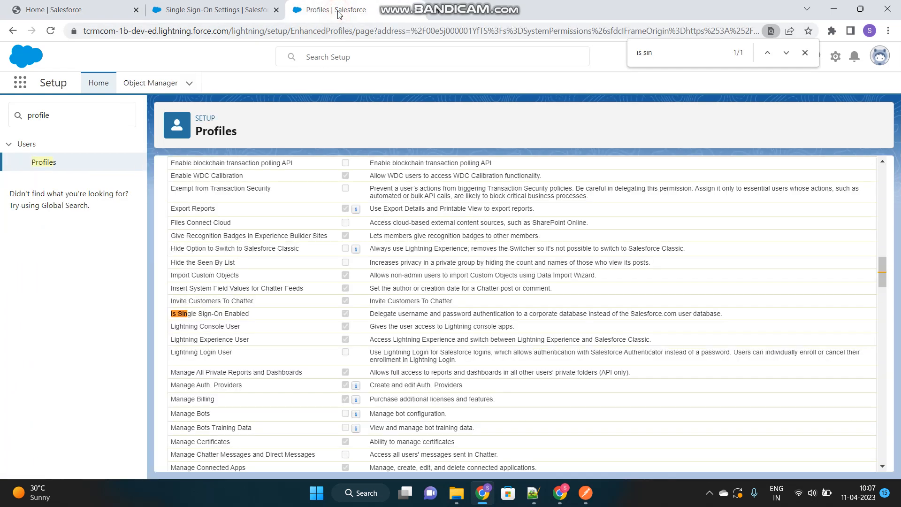
pyautogui.doubleClick(41, 116)
pyautogui.write('my doma')
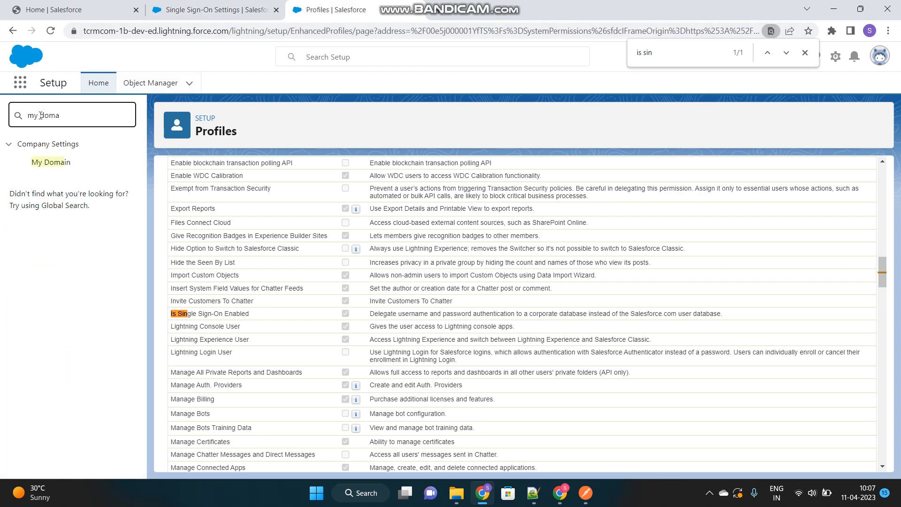
pyautogui.click(60, 164)
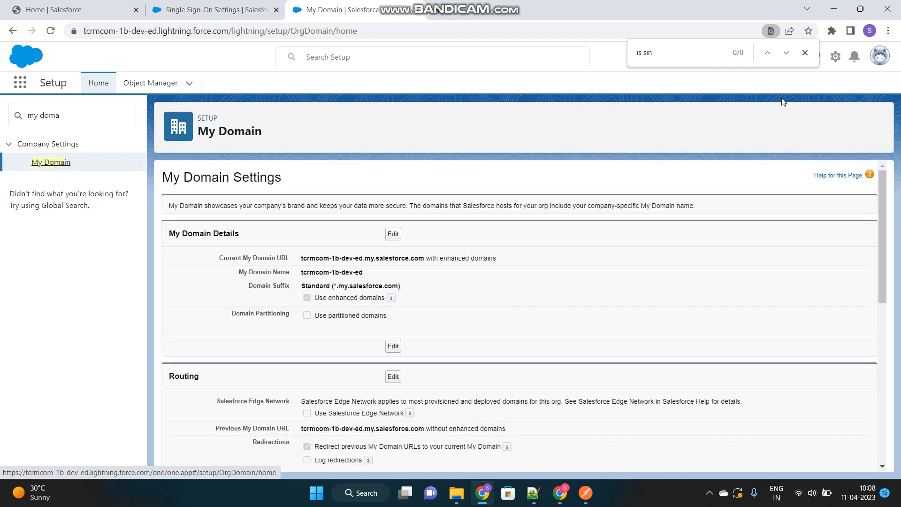
pyautogui.click(806, 53)
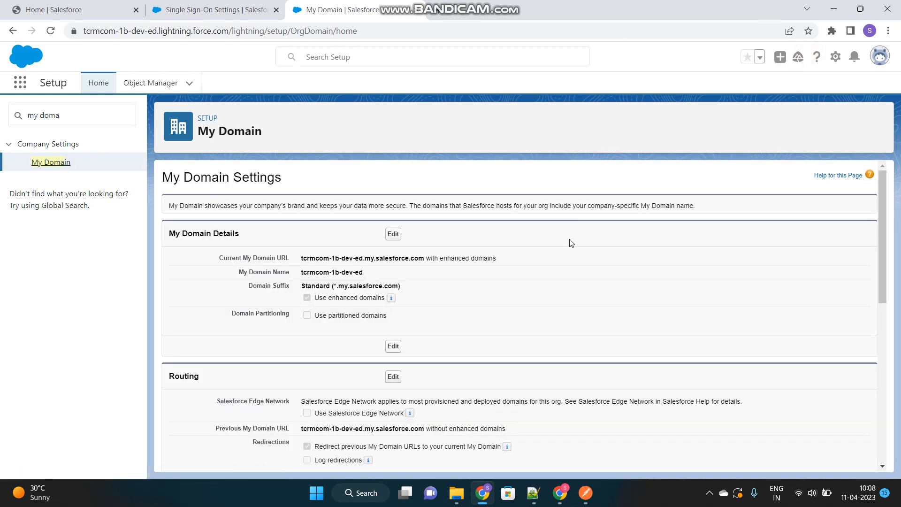
pyautogui.scroll(-6, 571, 242)
pyautogui.scroll(-2, 571, 242)
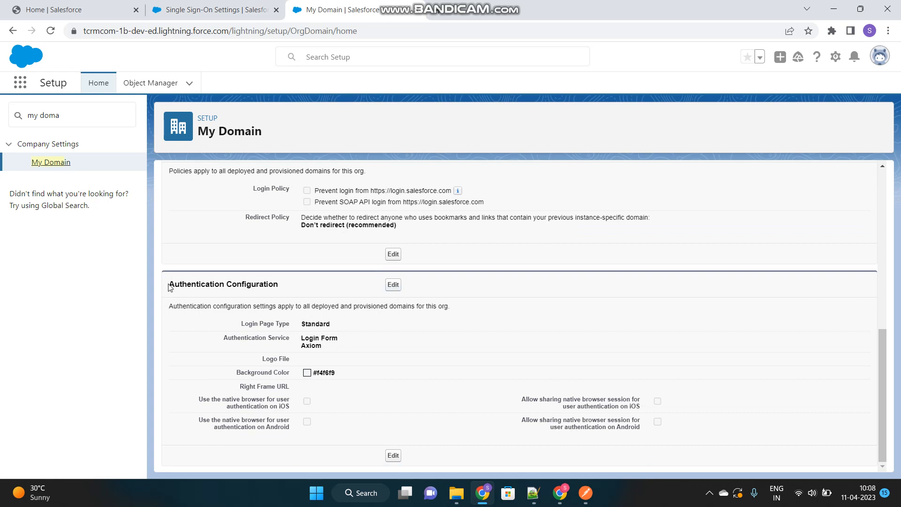
pyautogui.moveTo(170, 287); pyautogui.dragTo(322, 291)
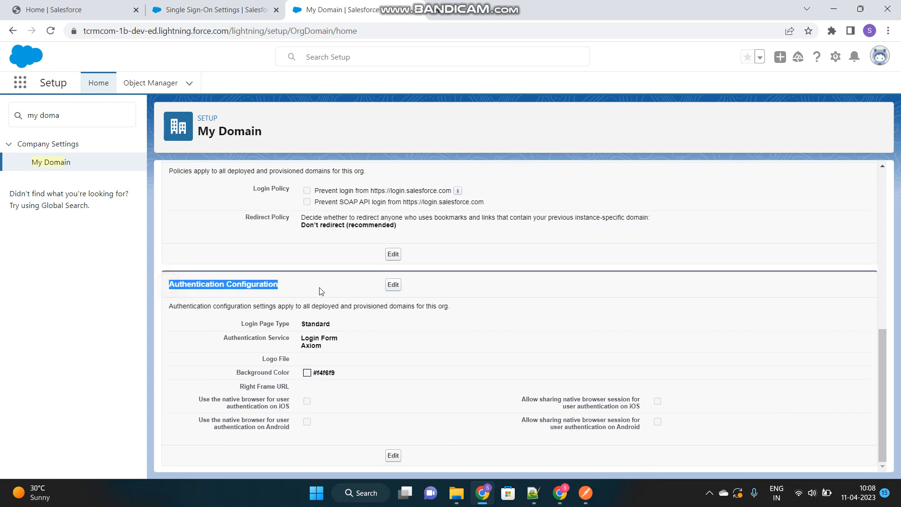
# - Edit the Authentication Configuration, turning the Login Form authentication service off and back on
pyautogui.click(391, 288)
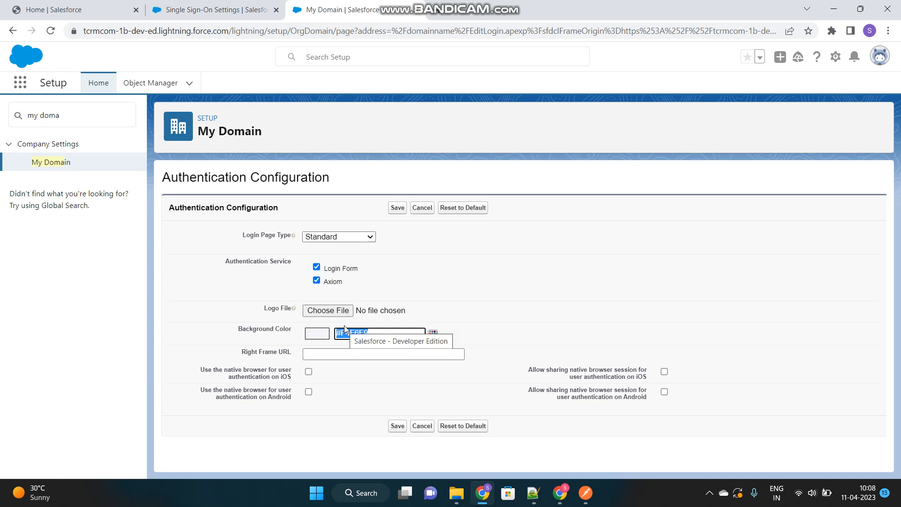
pyautogui.click(316, 268)
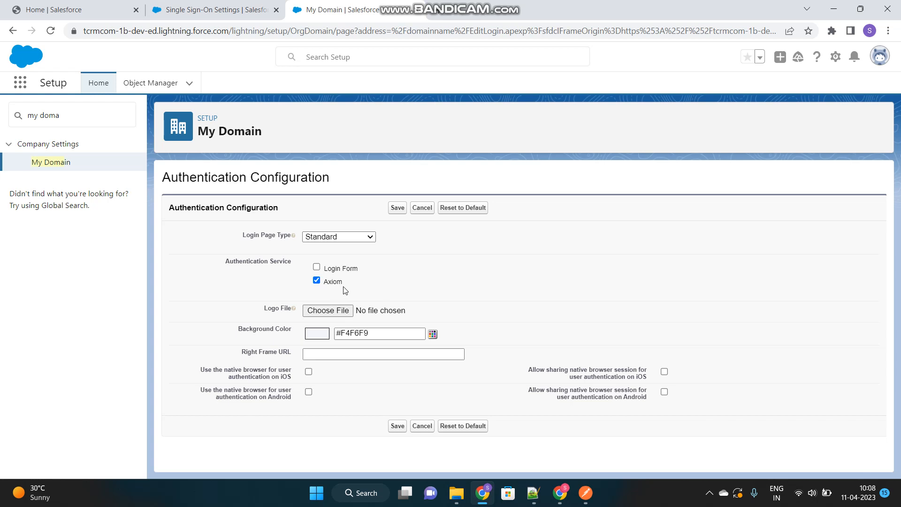
pyautogui.click(317, 267)
# - Check the Single Sign-On Settings page and cancel the My Domain Authentication Configuration edit
pyautogui.click(208, 10)
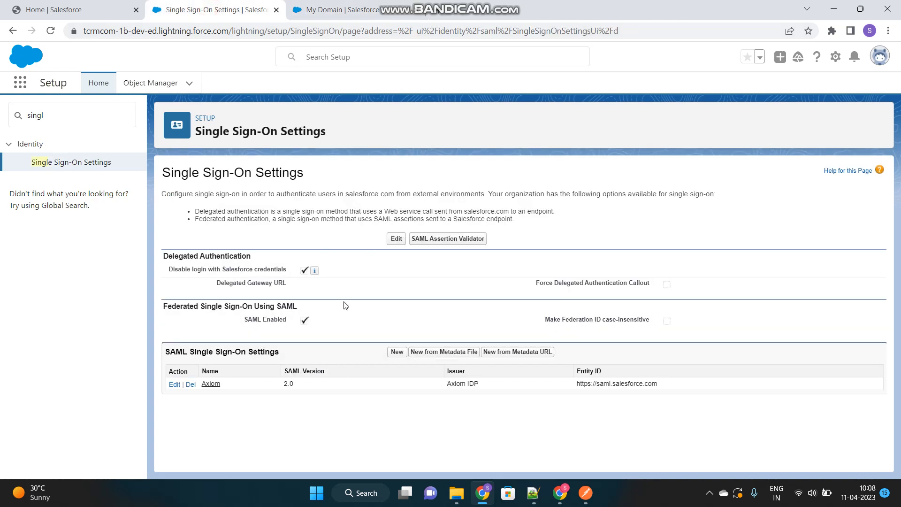
pyautogui.click(346, 14)
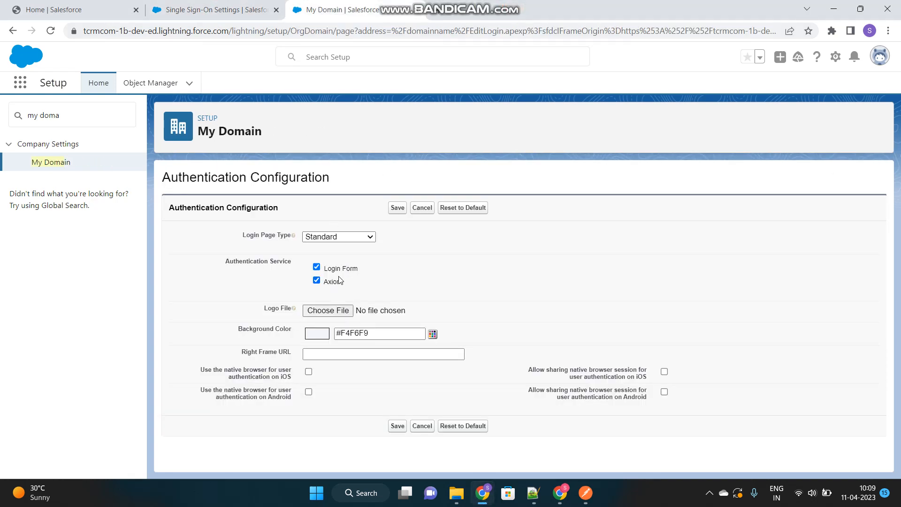
pyautogui.click(428, 208)
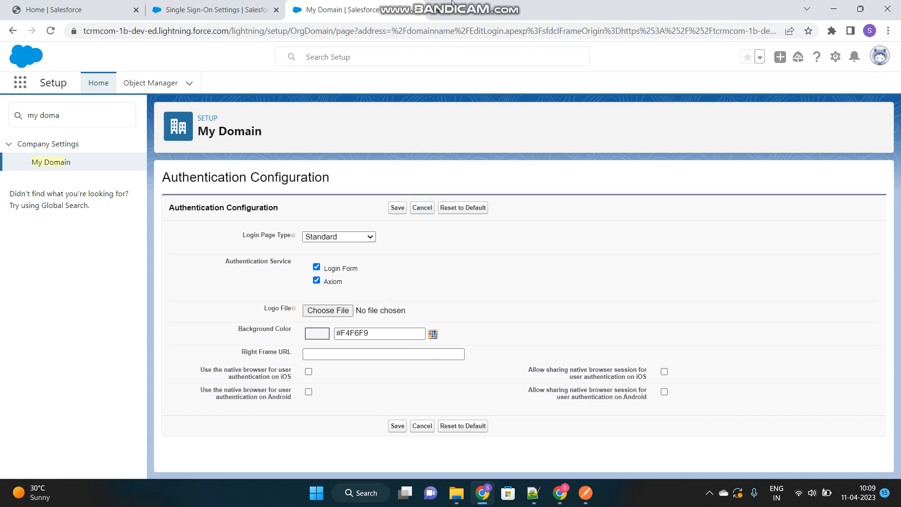